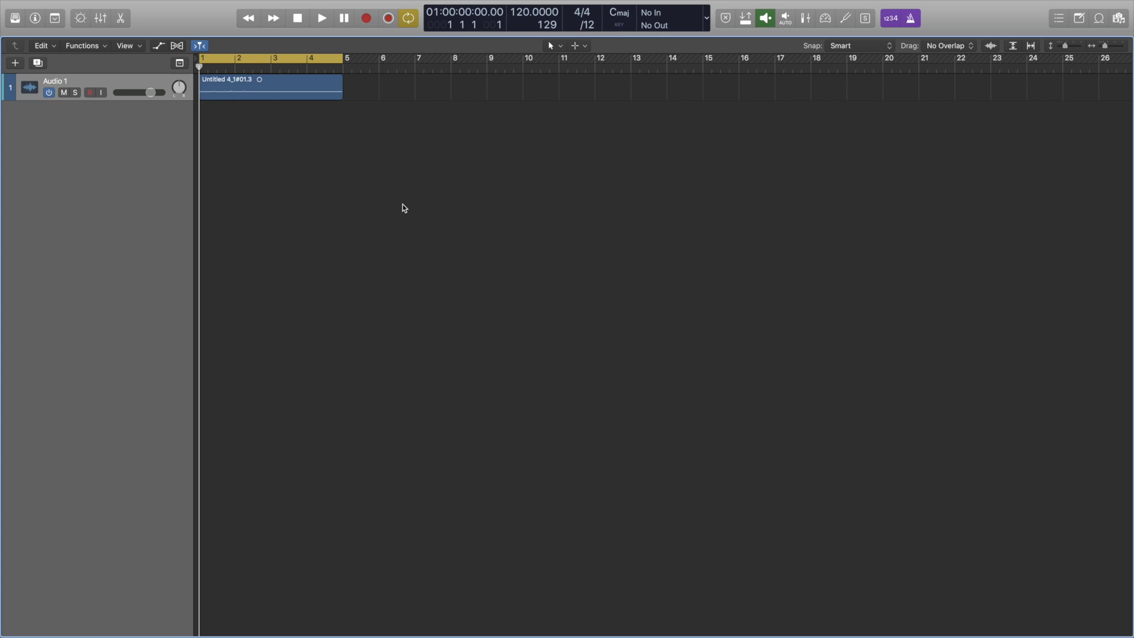
- Show Audio 1's volume automation, zoom to the region, and keep Pointer and Marquee tools
left_click(159, 46)
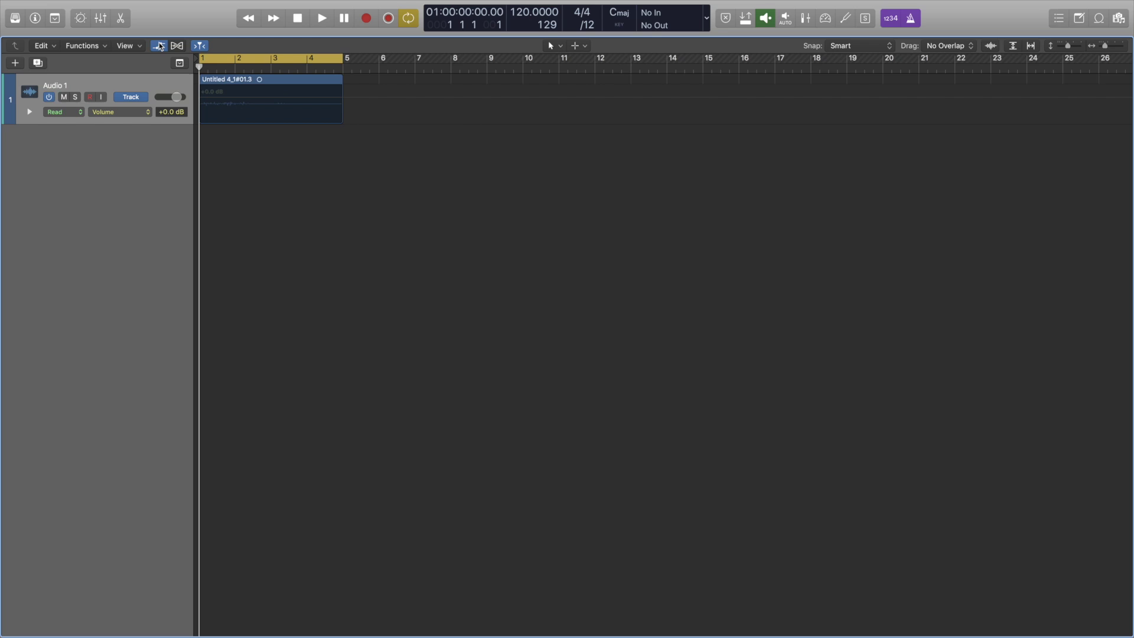
key("z")
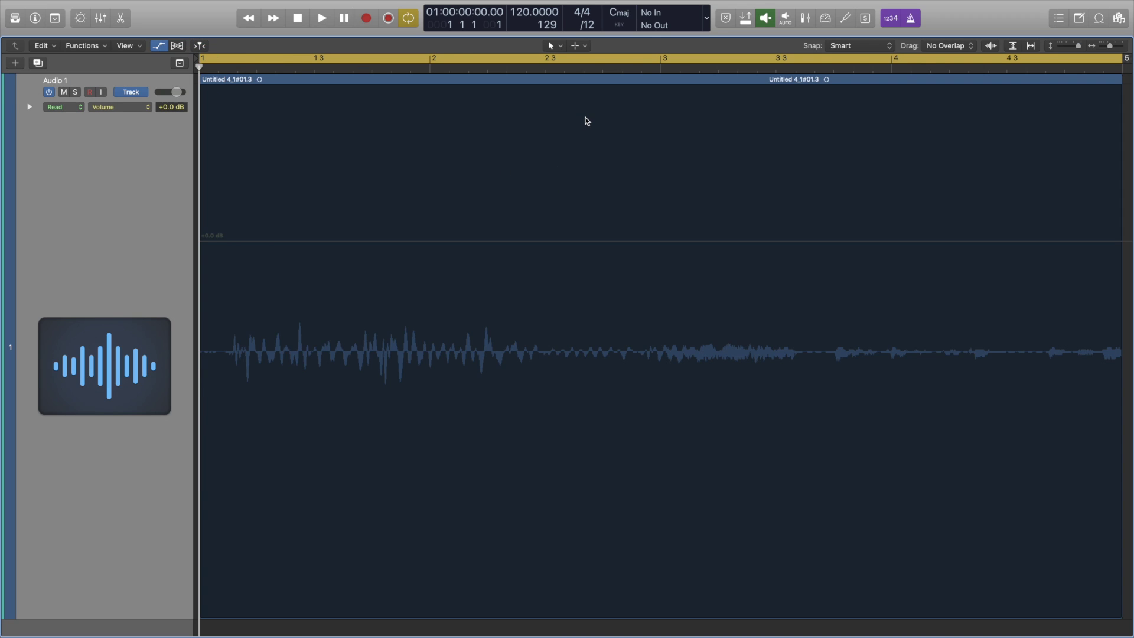
left_click(578, 45)
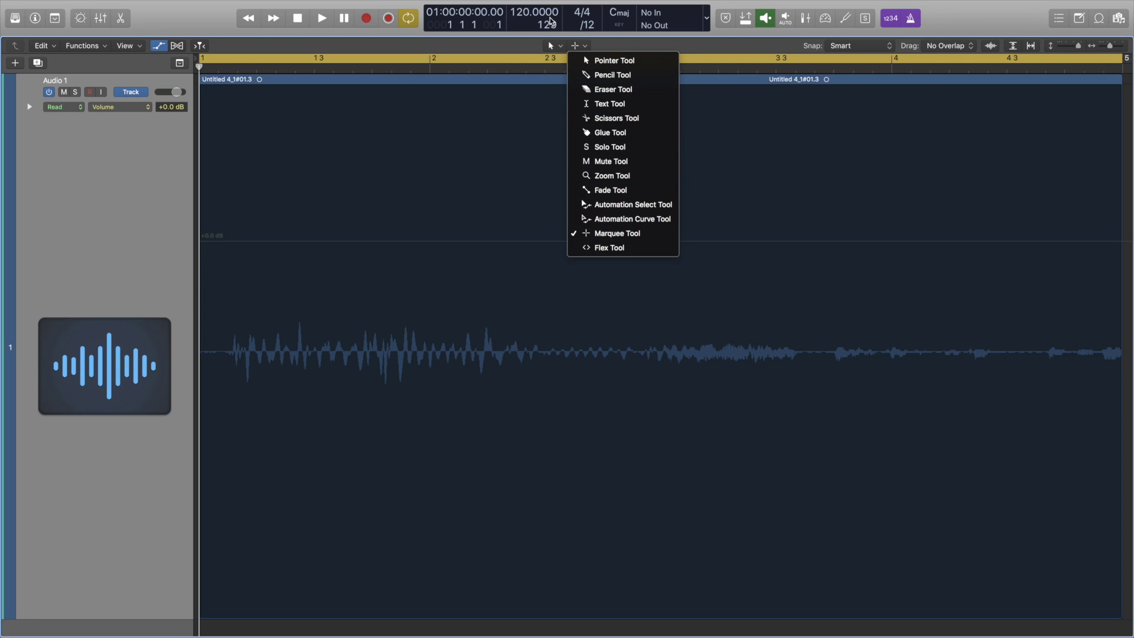
left_click(550, 45)
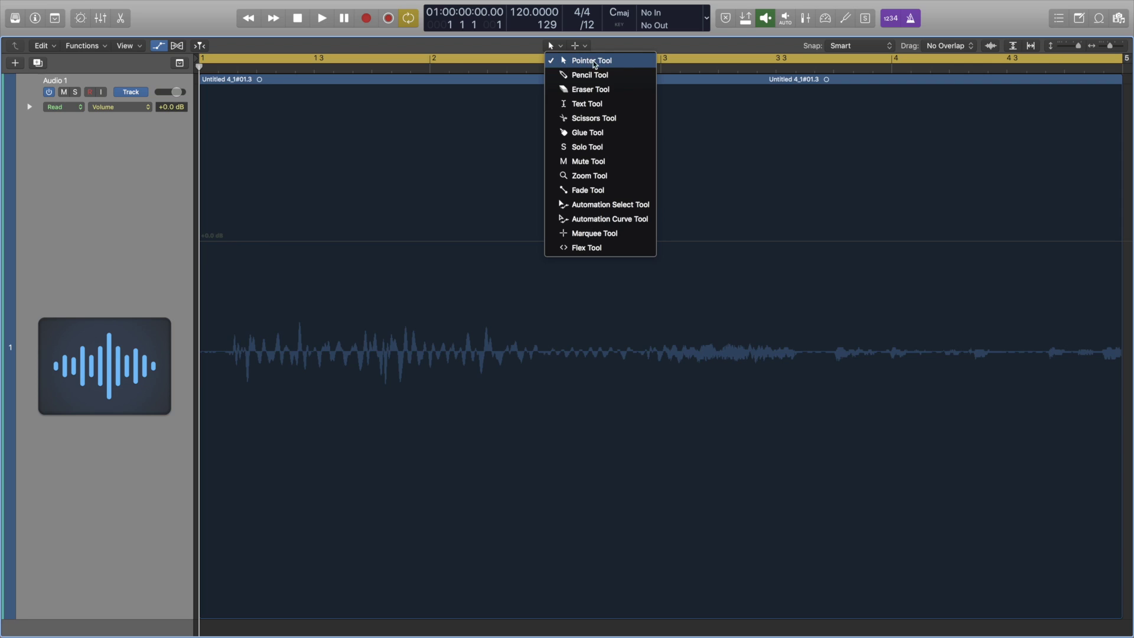
left_click(608, 45)
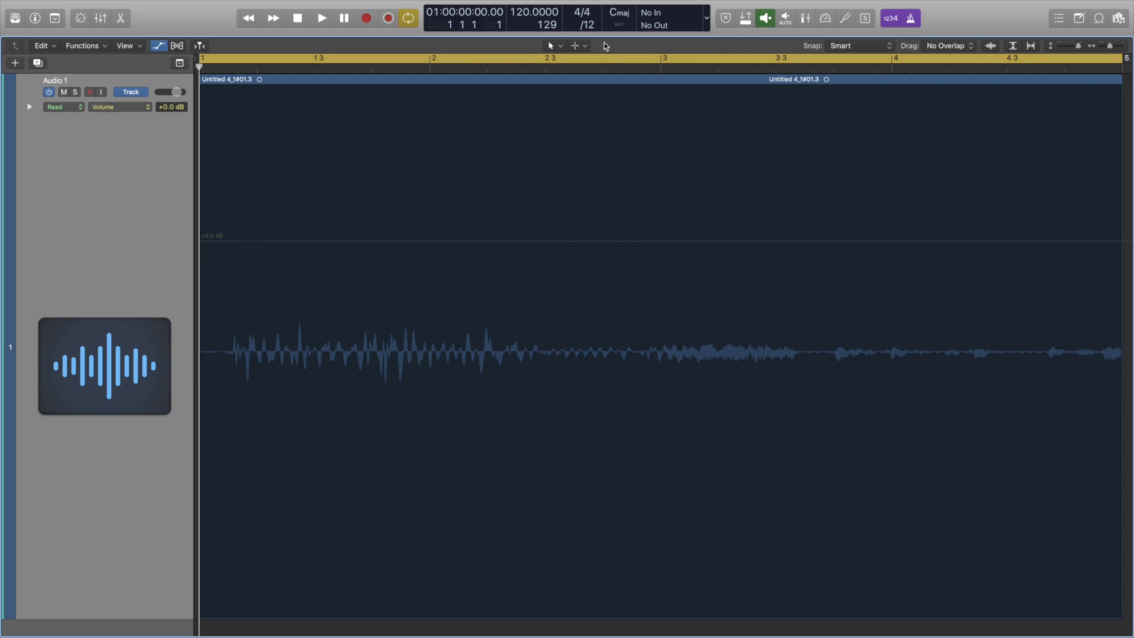
left_click(578, 46)
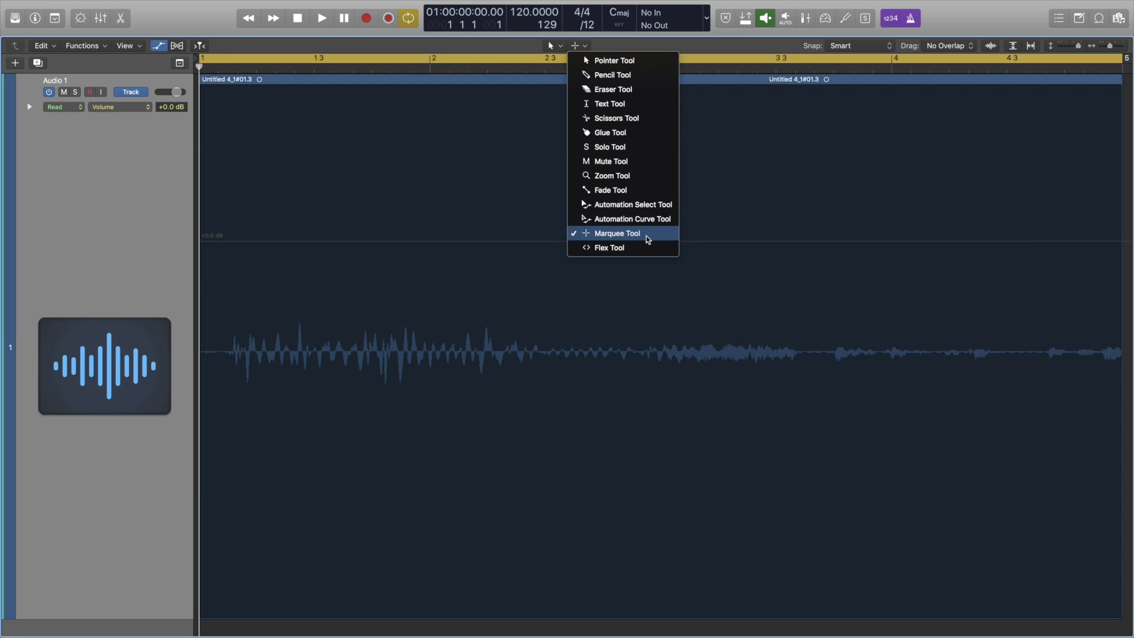
left_click(646, 236)
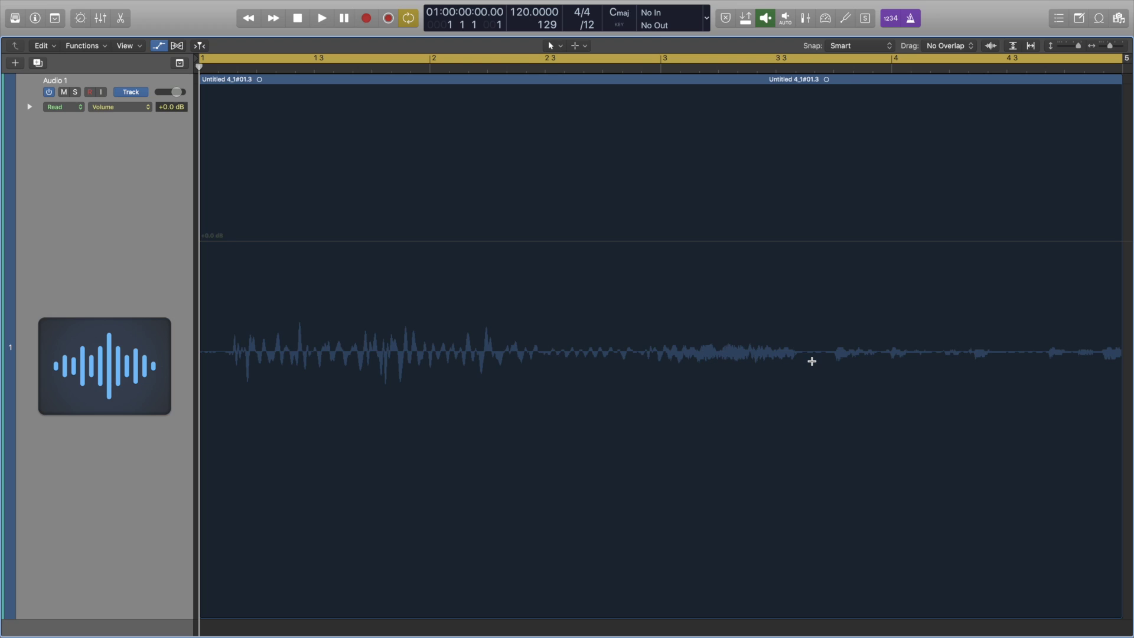
- Marquee-select bar 3.3 to the region end and raise that automation segment to +2.0 dB
left_click_drag(807, 360, 1120, 367)
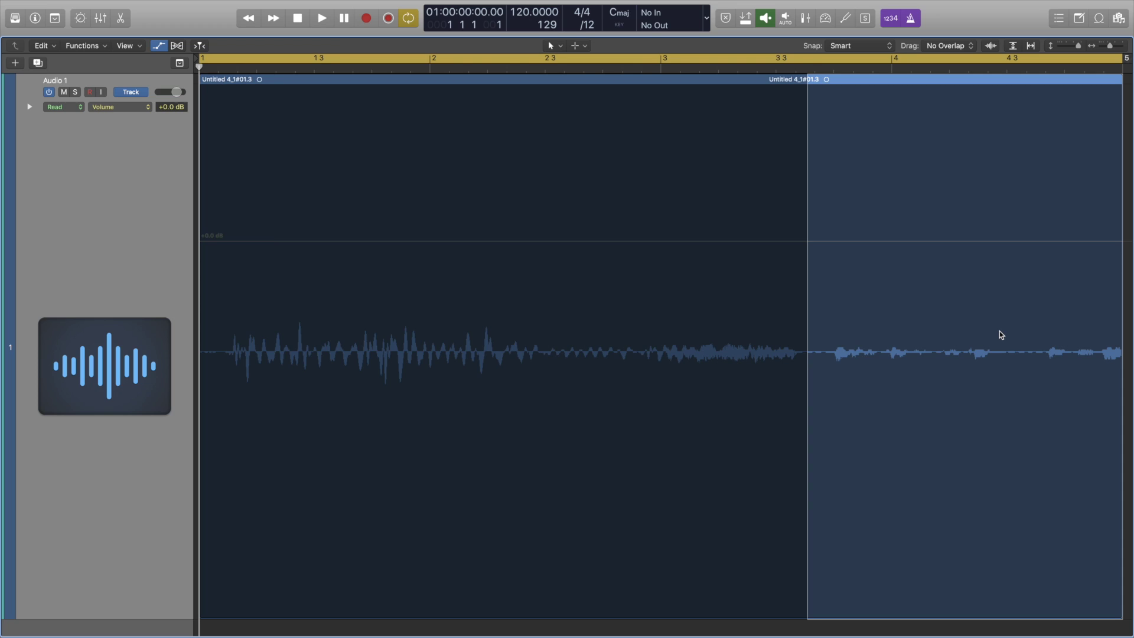
left_click(955, 295)
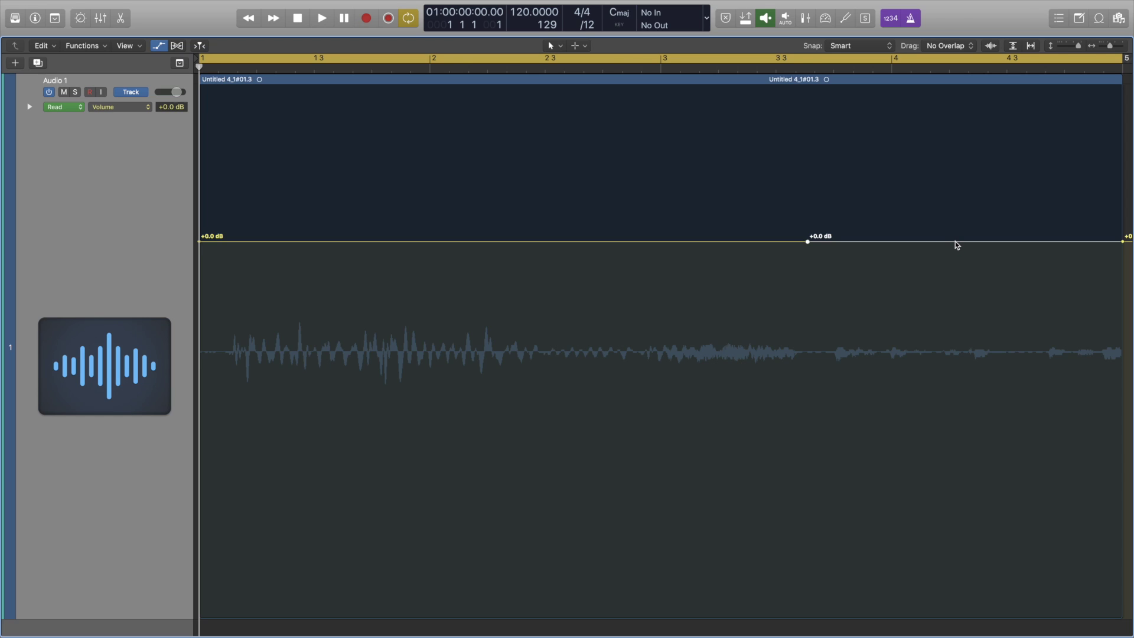
mouse_move(956, 243)
left_mouse_down()
mouse_move(953, 269)
mouse_move(952, 199)
left_mouse_up()
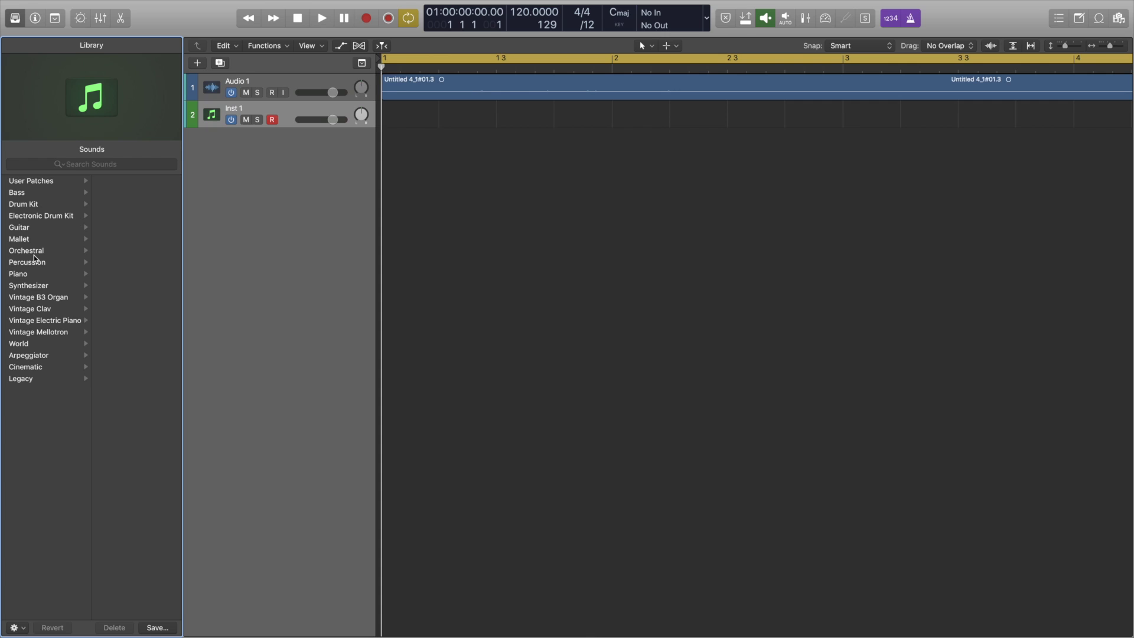
- Load Piano > Yamaha Grand Piano onto the instrument track and close the Library
left_click(38, 276)
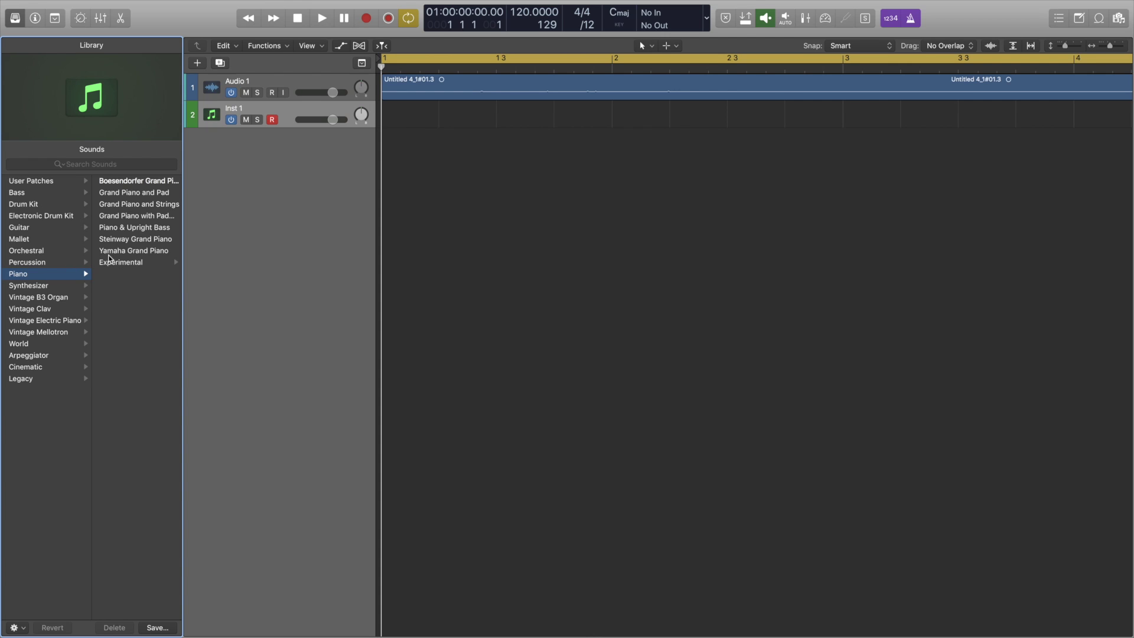
left_click(112, 253)
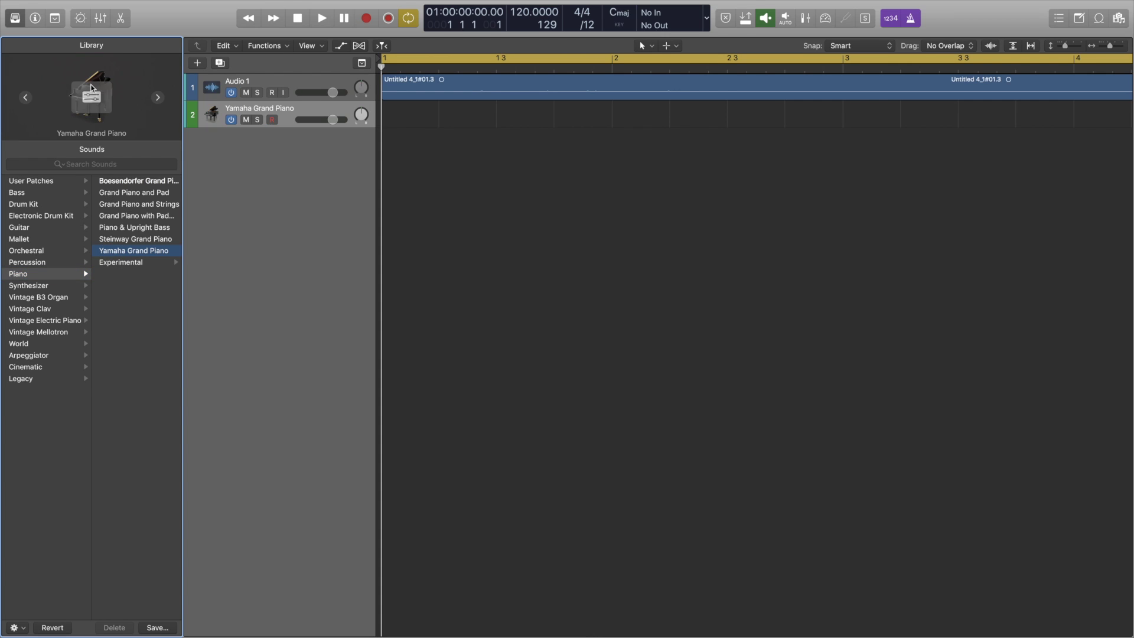
left_click(16, 19)
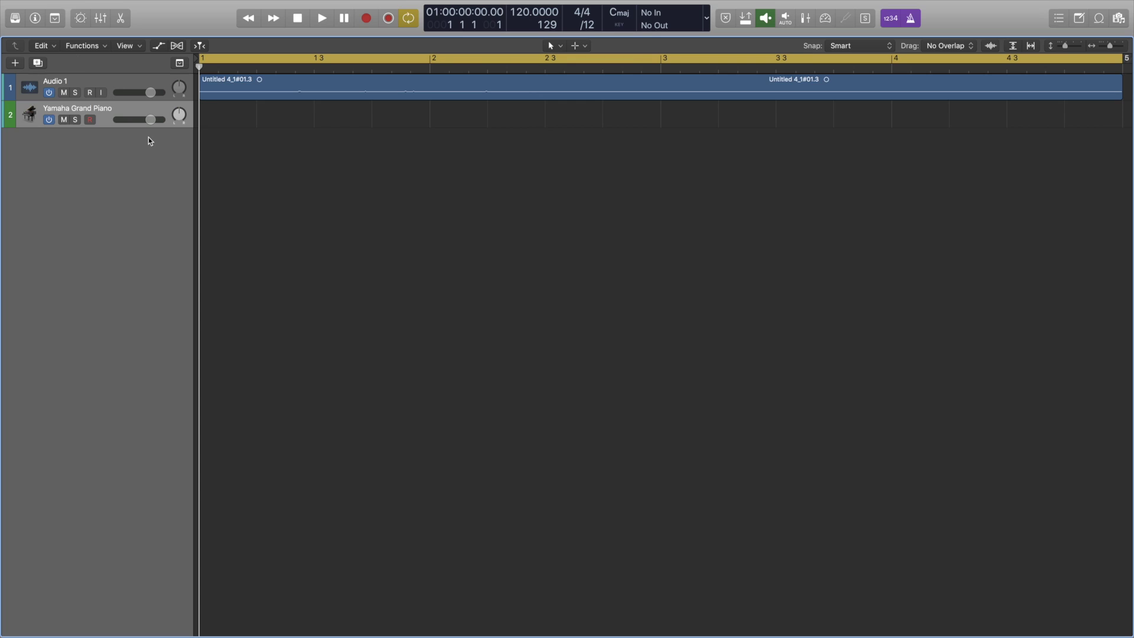
- Enable Patch Merging in the Library, excluding Sends and Audio Effects from merging
key("x")
scroll(124, 465, "up", 2)
scroll(116, 475, "up", 2)
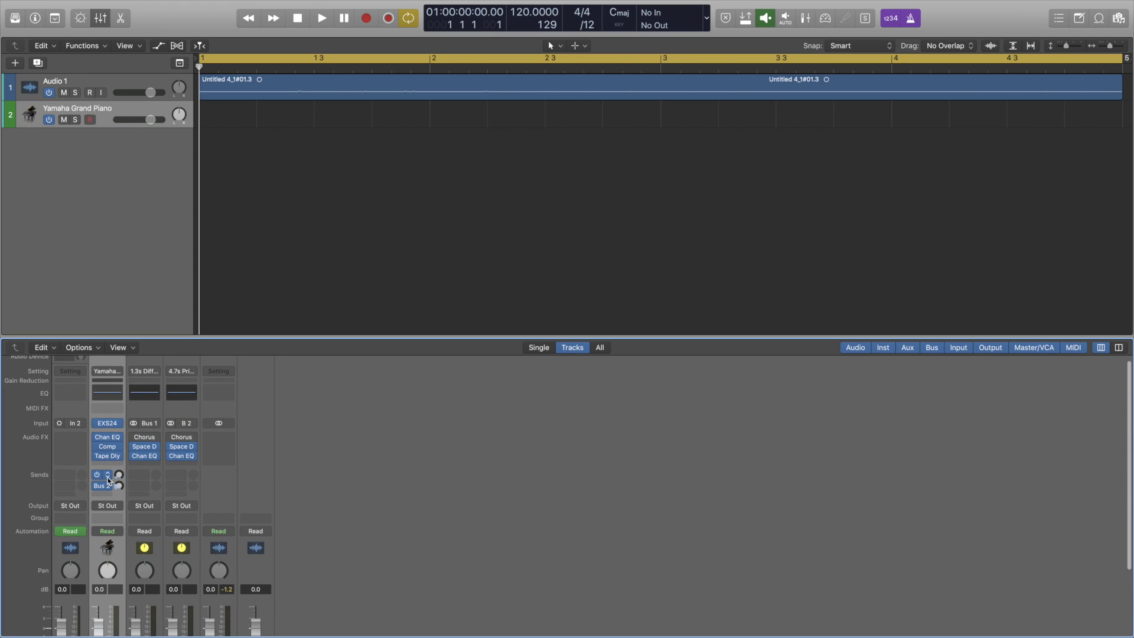
scroll(151, 532, "down", 3)
scroll(142, 496, "down", 1)
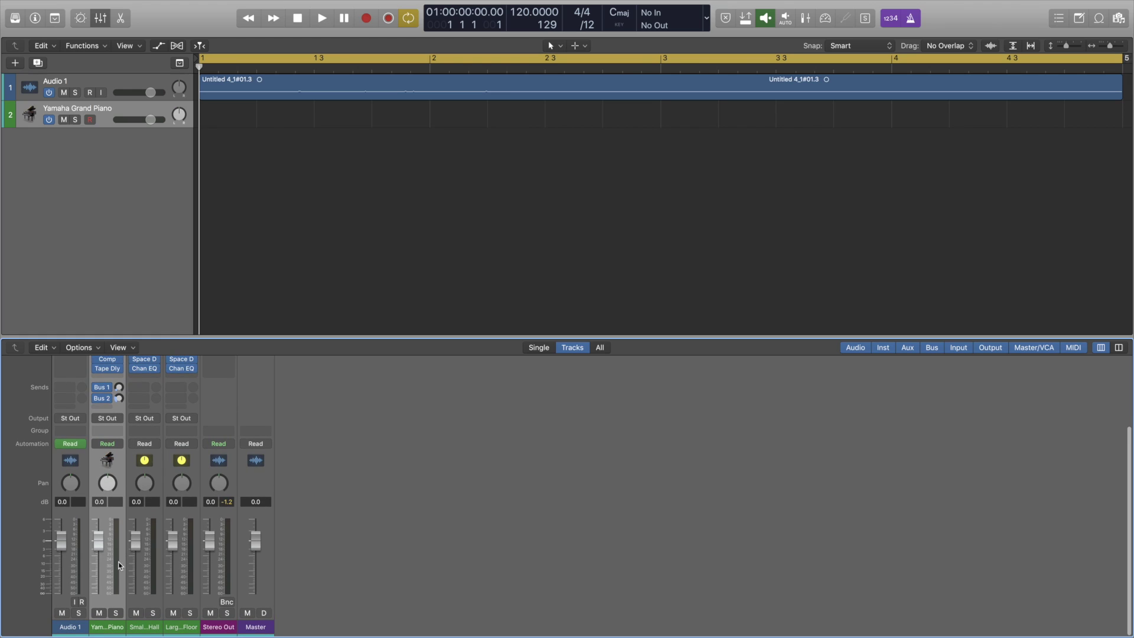
scroll(128, 418, "up", 3)
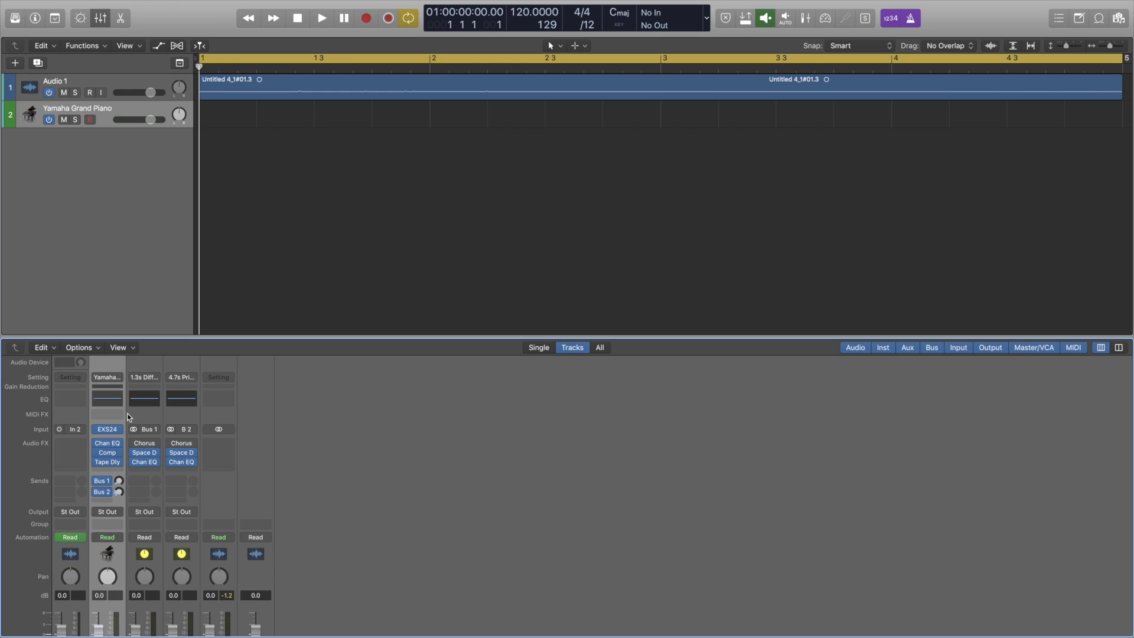
left_click(207, 270)
key("y")
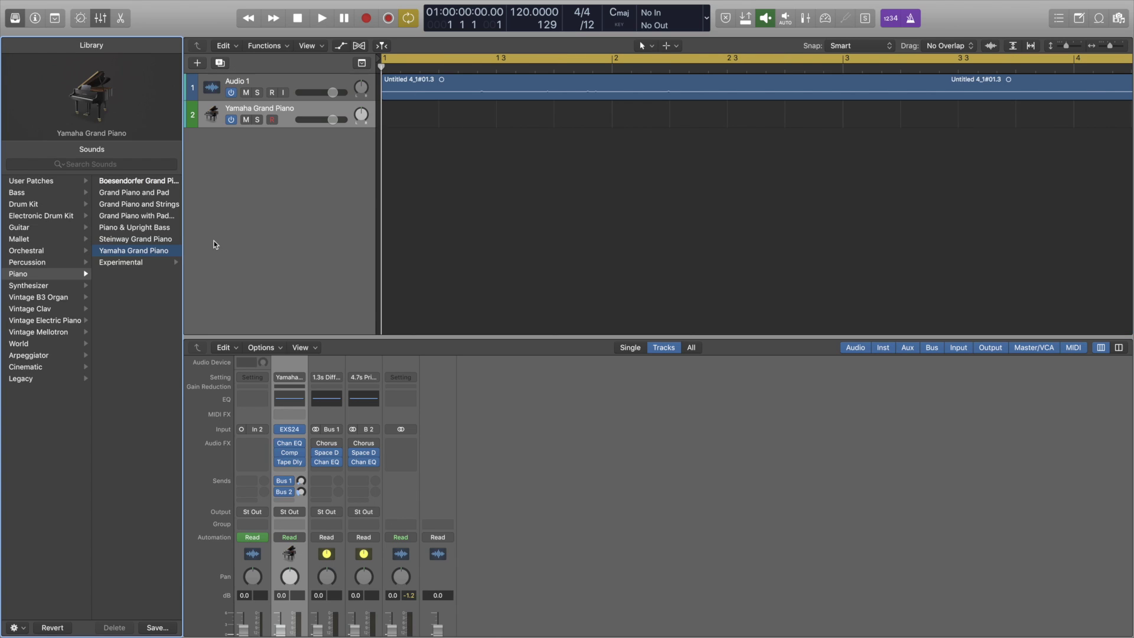
left_click(14, 627)
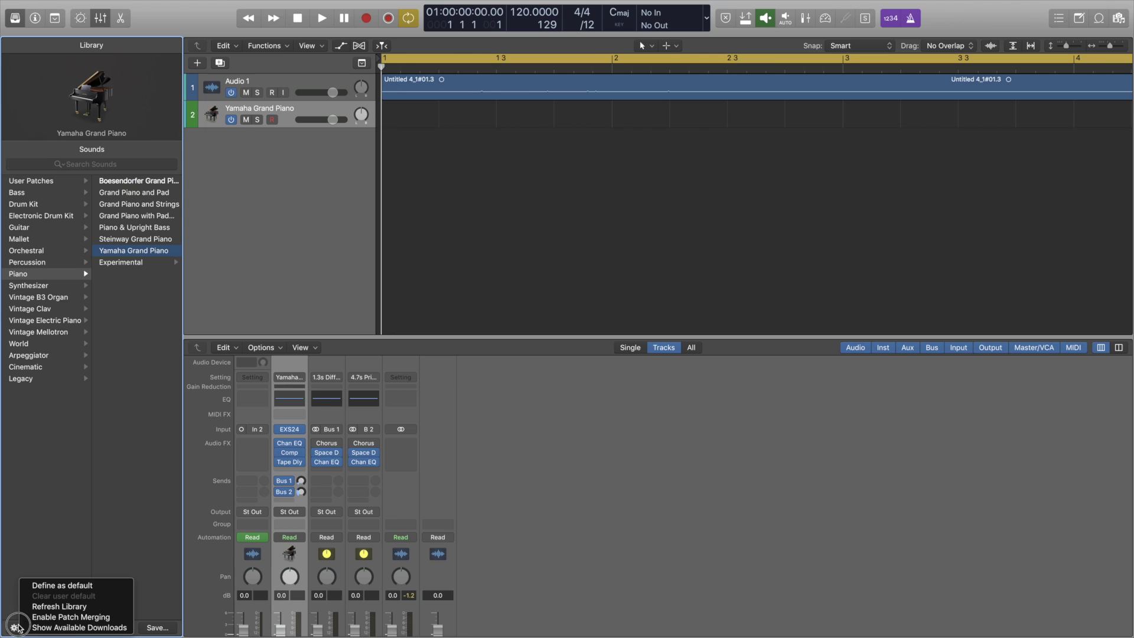
left_click(99, 618)
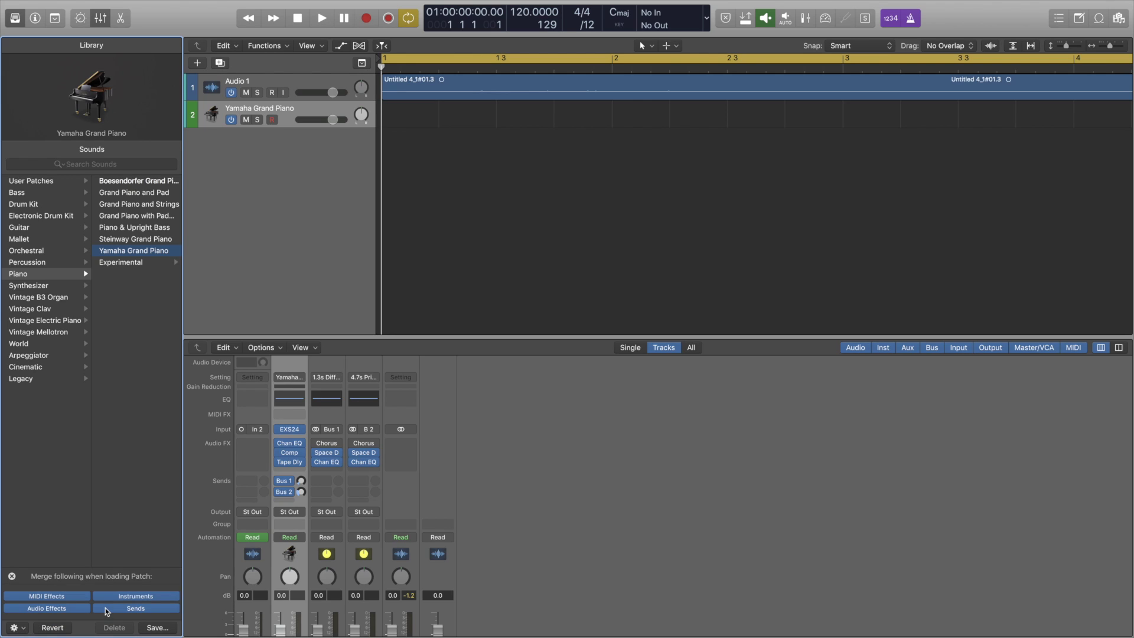
left_click(108, 610)
left_click(61, 610)
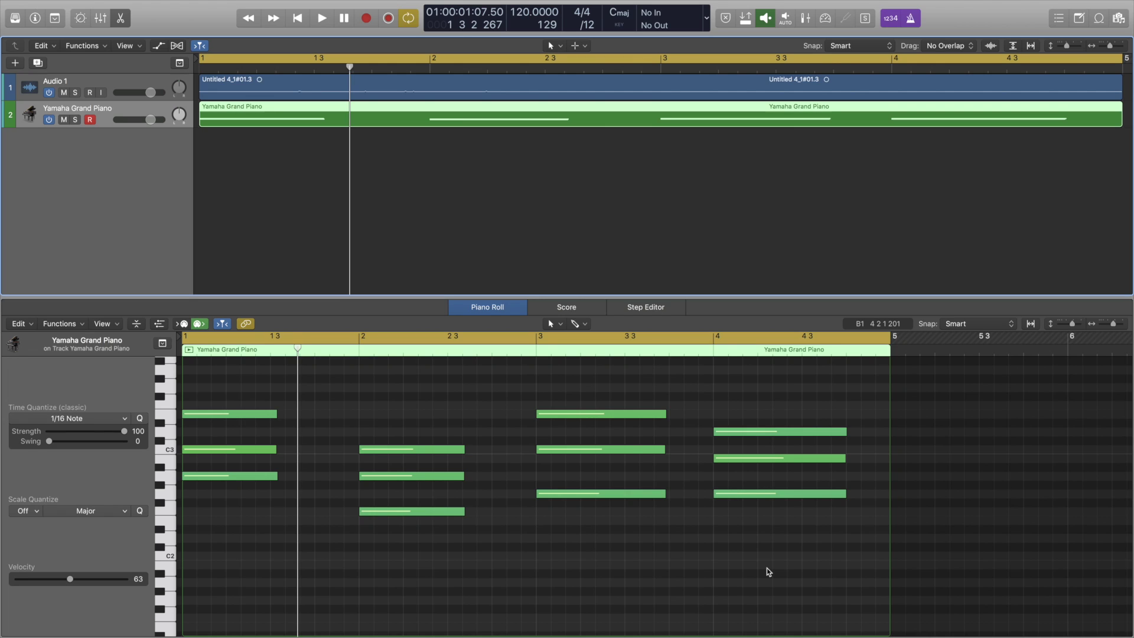
- Apply Trim Note End to Following Notes (Force Legato) to all twelve piano notes, choosing Shorten
left_click_drag(782, 570, 244, 390)
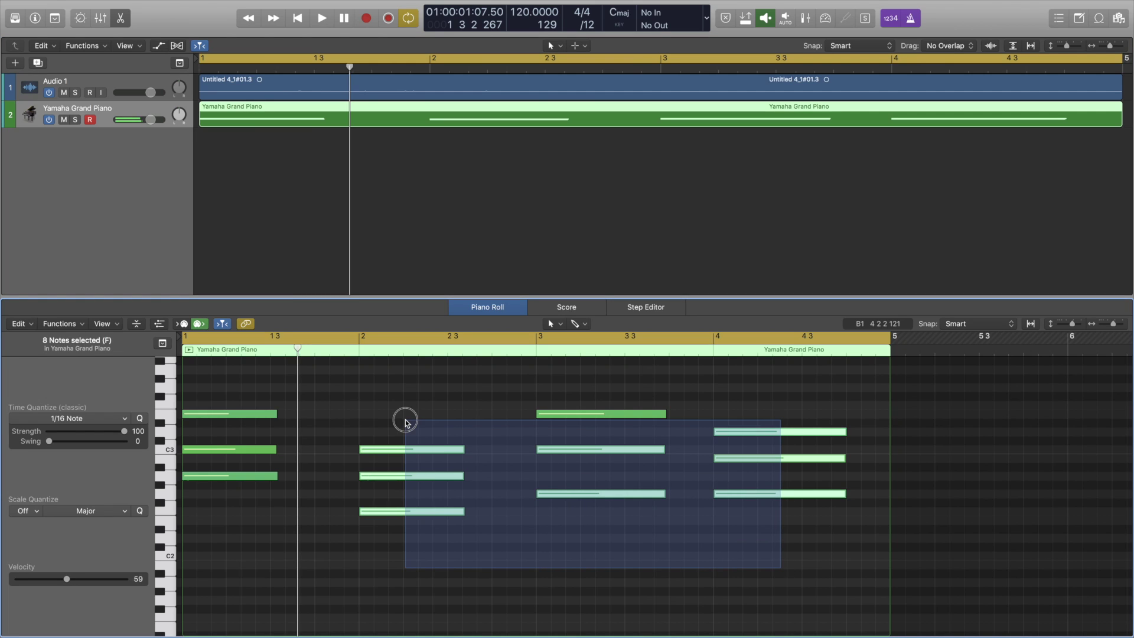
right_click(253, 413)
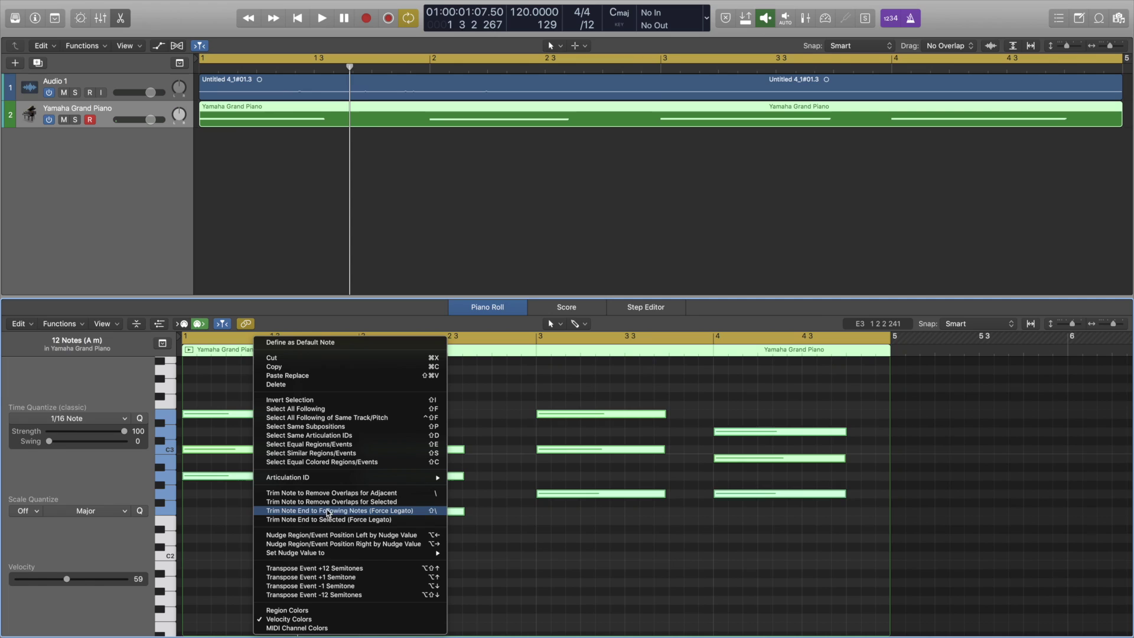
left_click(414, 511)
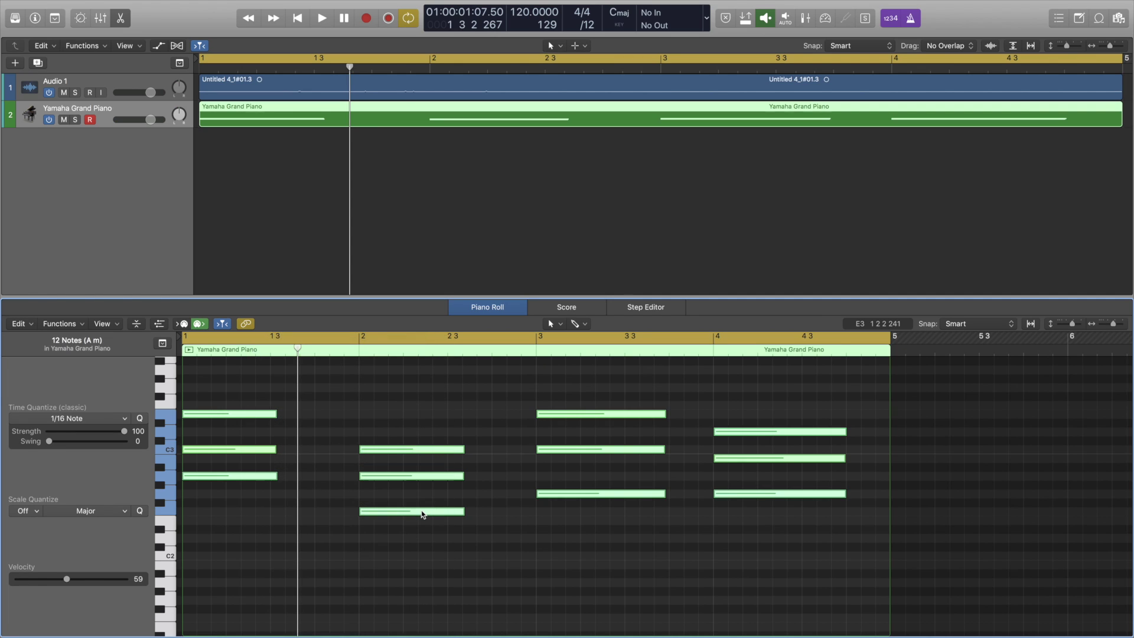
left_click(658, 208)
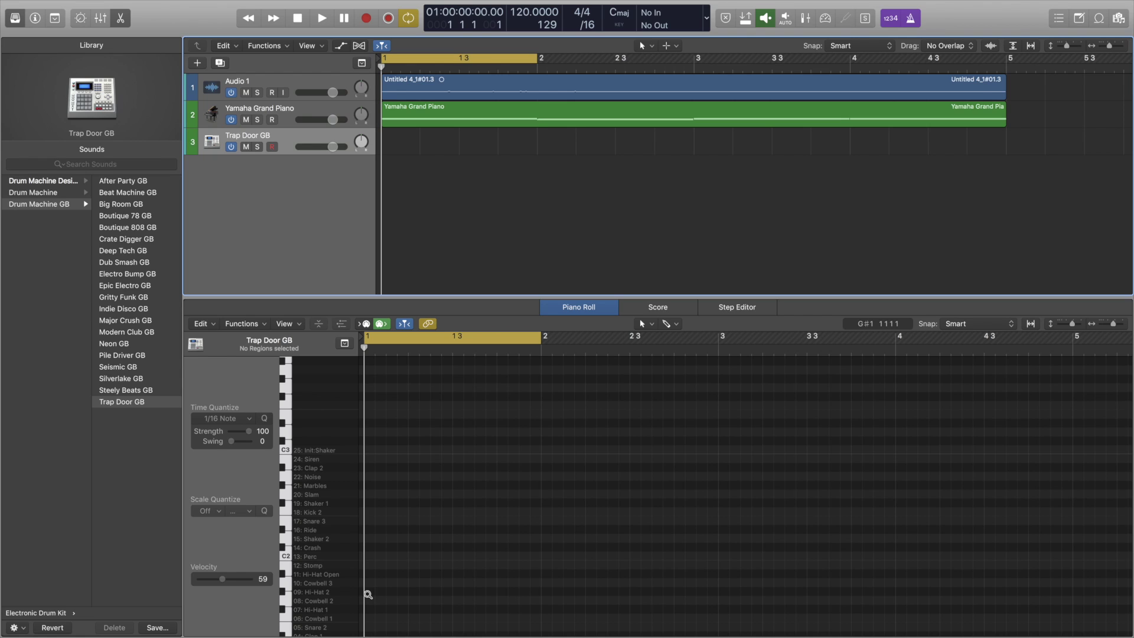
- Pencil in eight Hi-Hat 2 hits across bar 1, mute Audio 1, and start playback
left_click(370, 591)
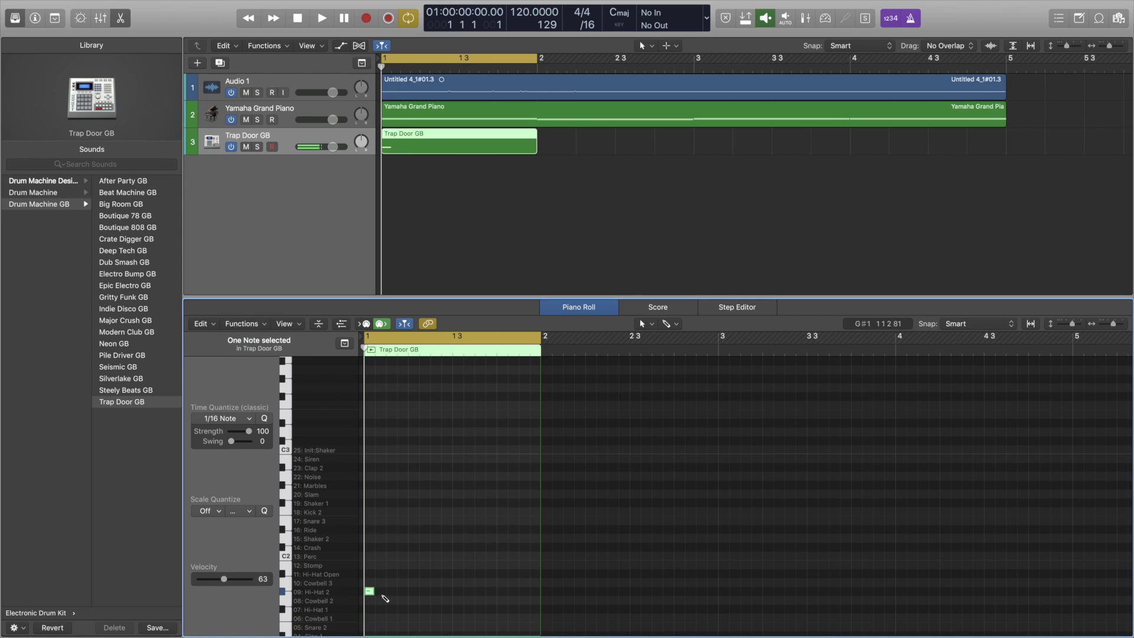
left_click(392, 591)
left_click(436, 591)
left_click(458, 591)
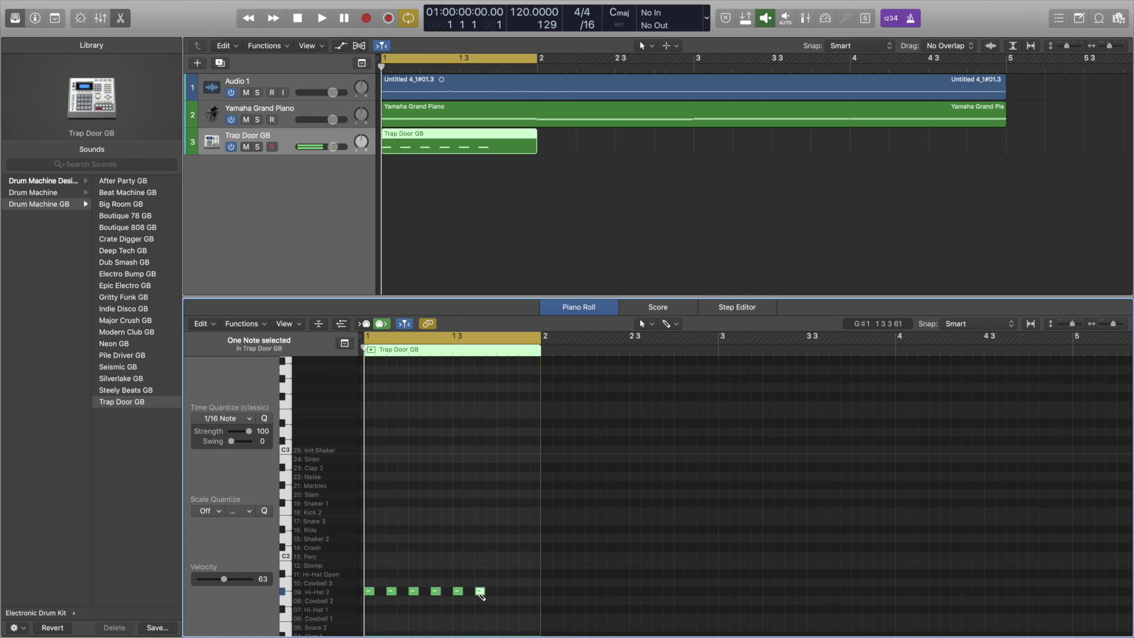
left_click(502, 591)
left_click(249, 93)
key("space")
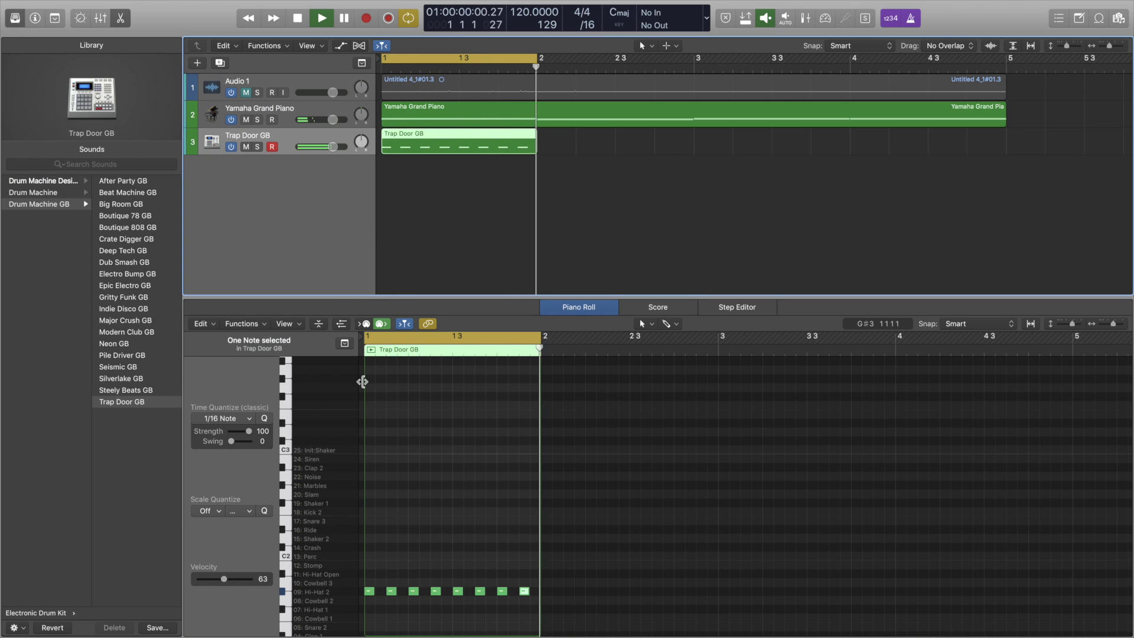
- Set the grid to /24, zoom in, shorten the second hi-hat note, and audition it
key("space")
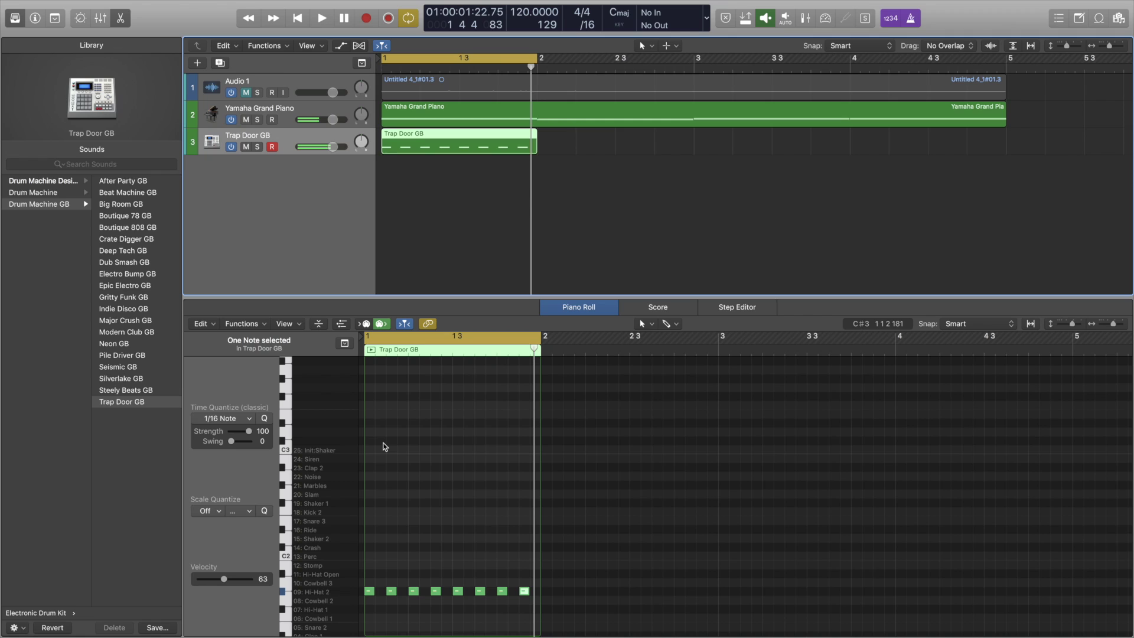
left_click(589, 25)
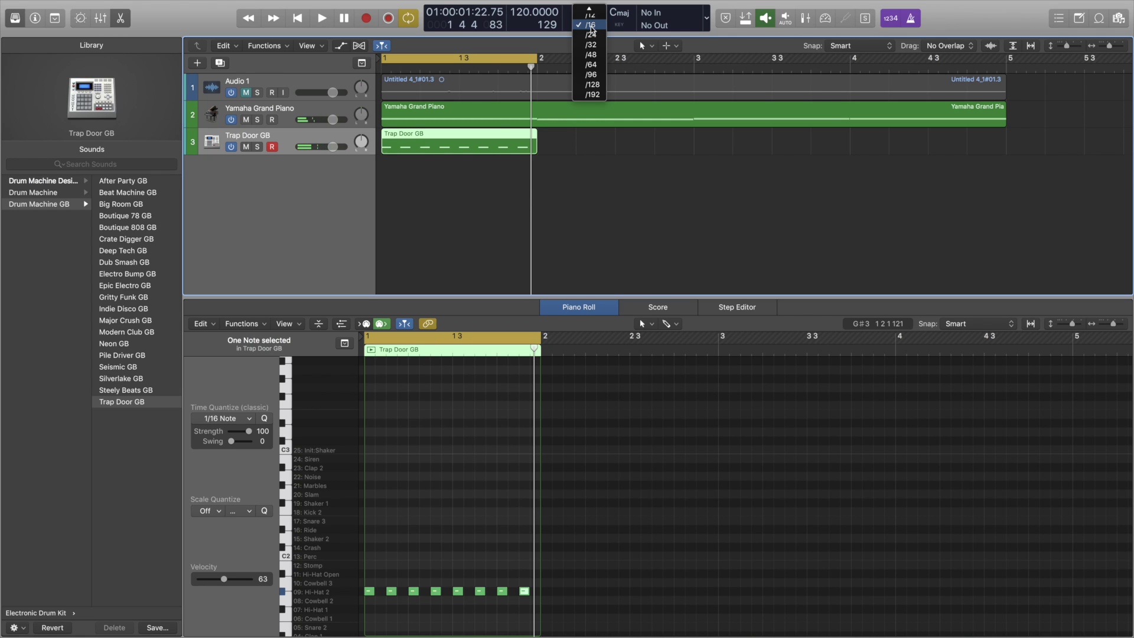
left_click(591, 36)
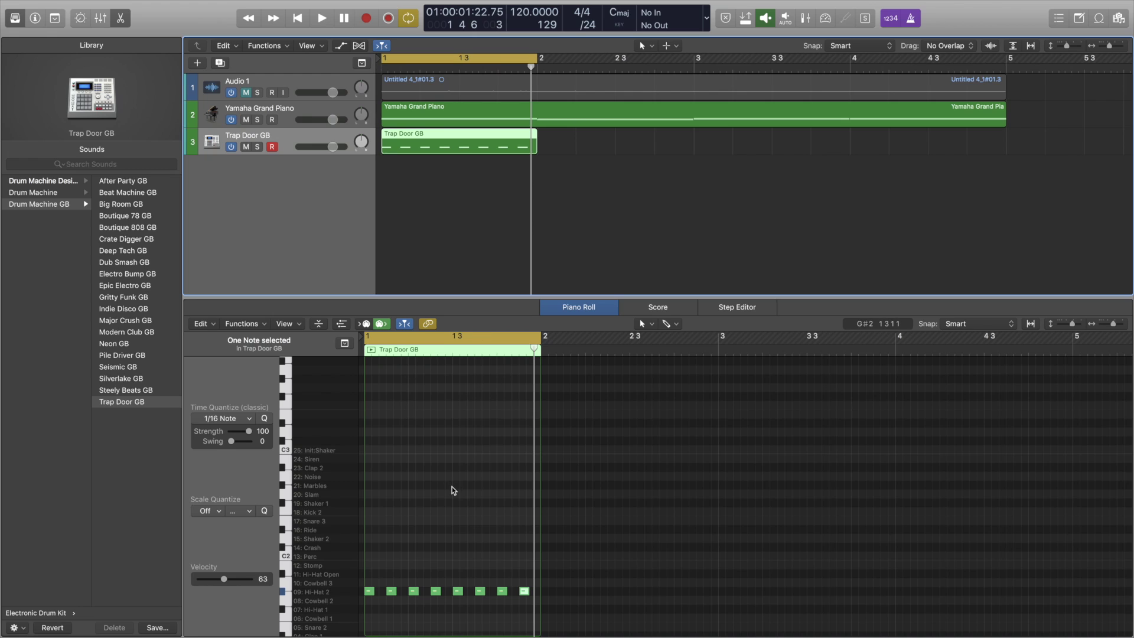
key("super+Right")
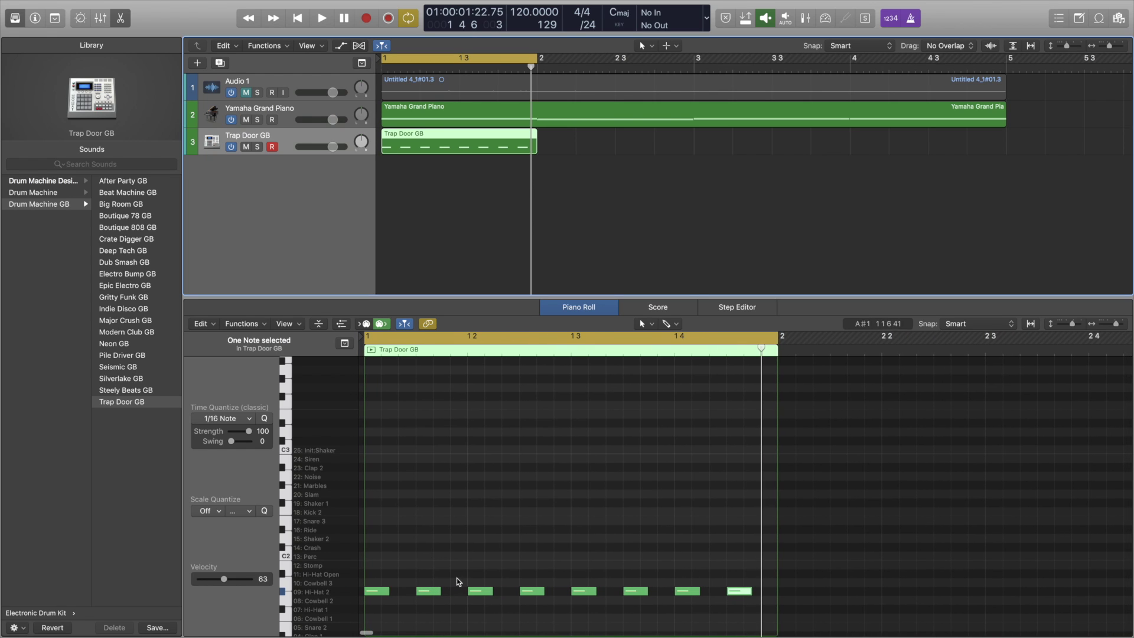
left_click_drag(437, 591, 459, 599)
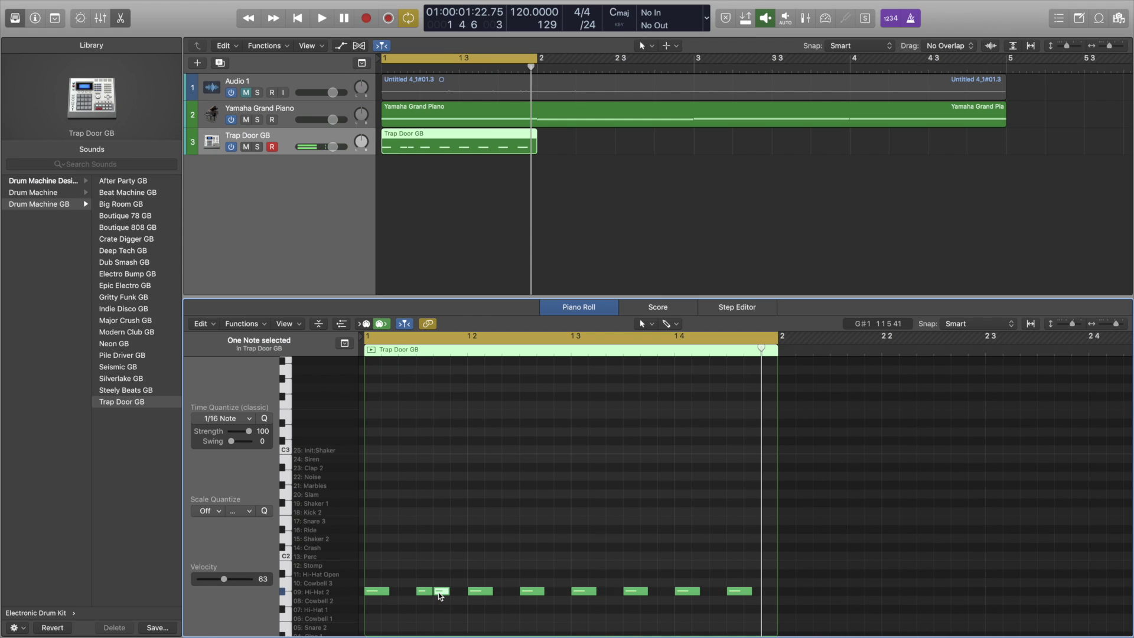
key("space")
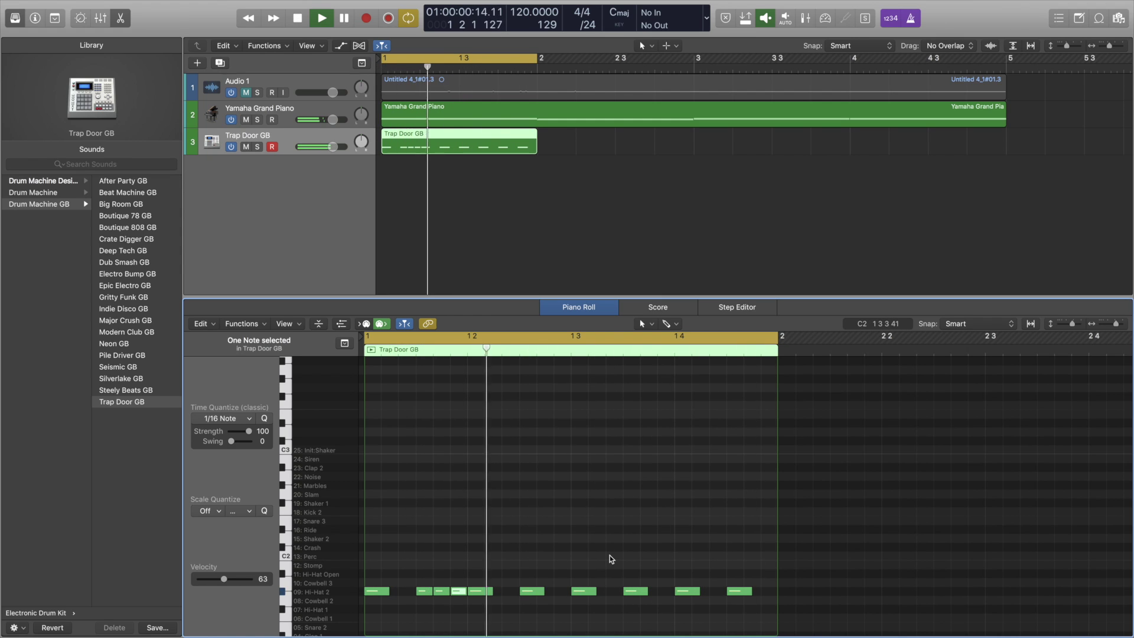
key("space")
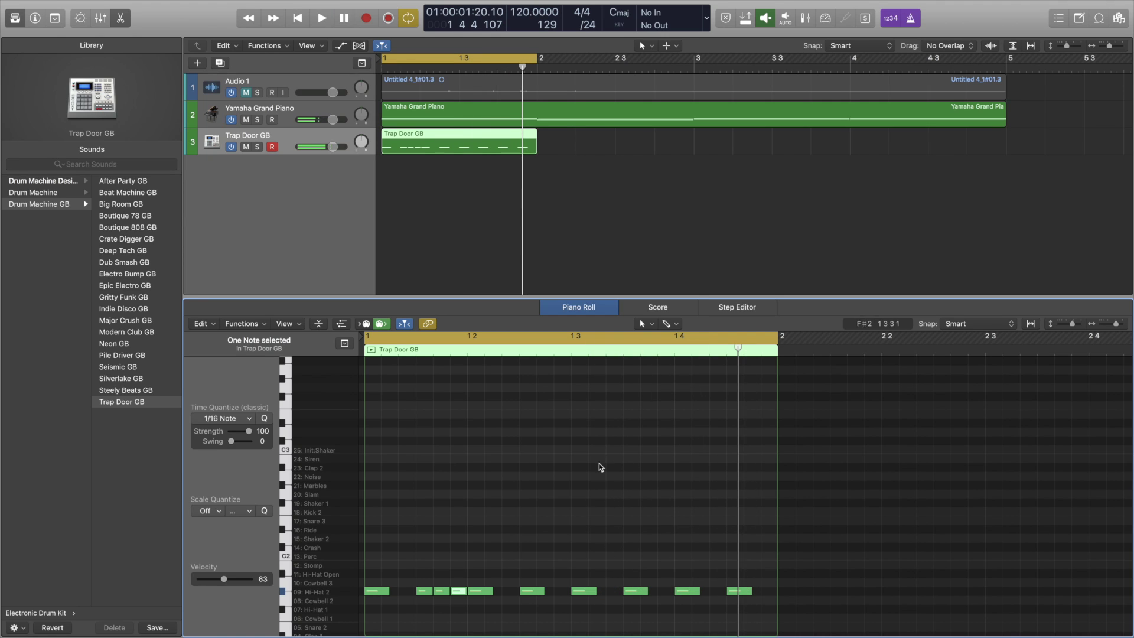
- Switch the grid to /12, then nudge the last hi-hat earlier and duplicate it
left_click(591, 26)
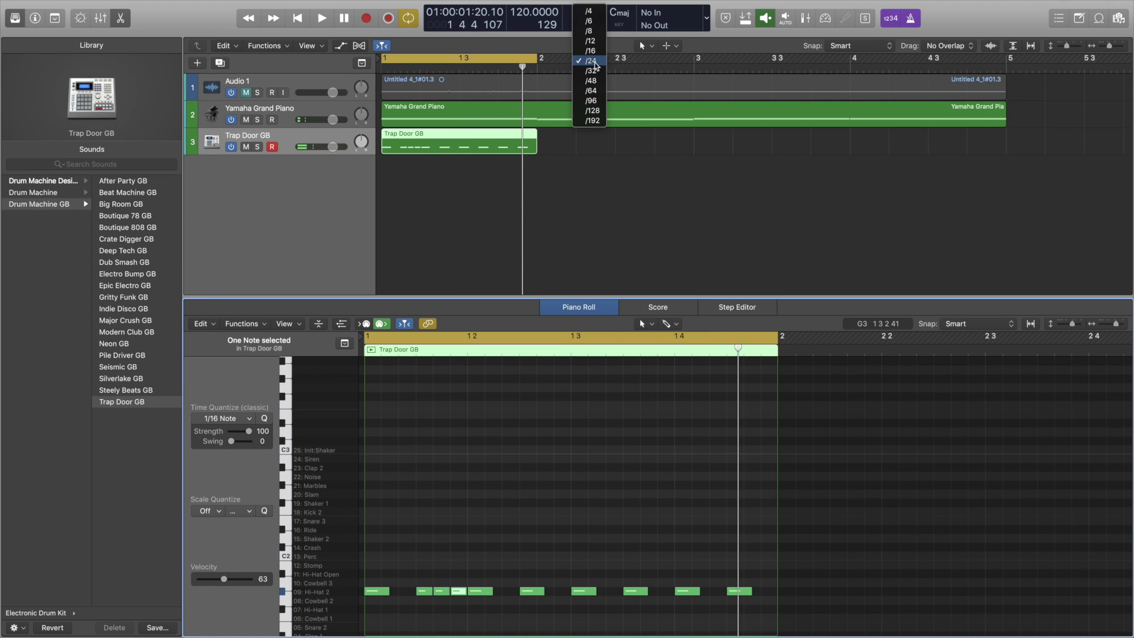
left_click(590, 42)
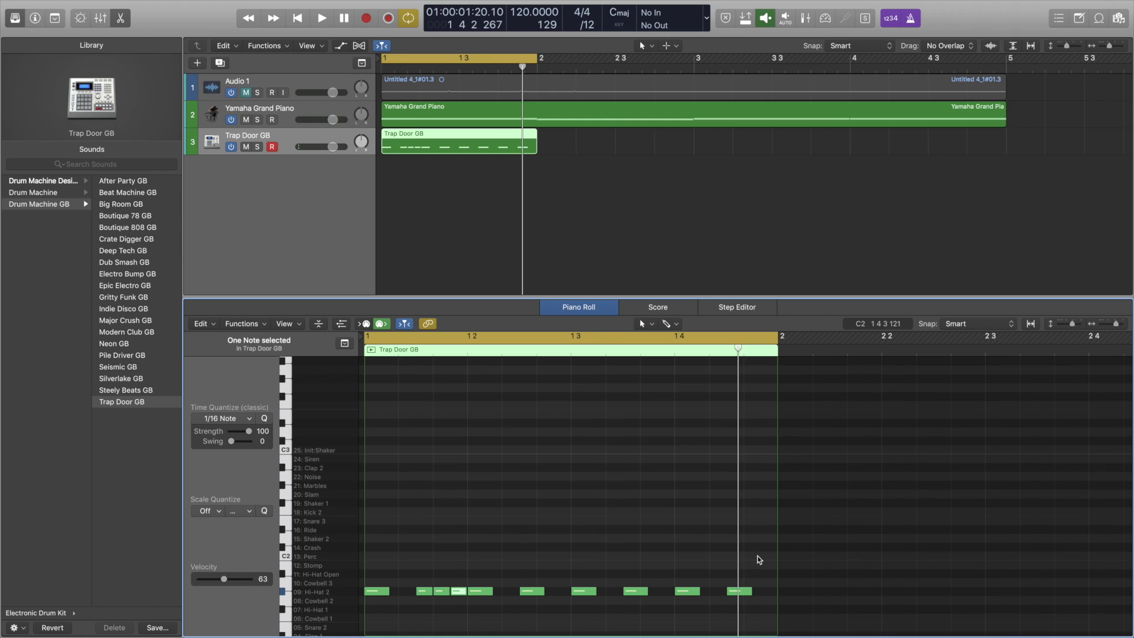
mouse_move(736, 593)
left_mouse_down()
mouse_move(720, 593)
mouse_move(753, 593)
left_mouse_up()
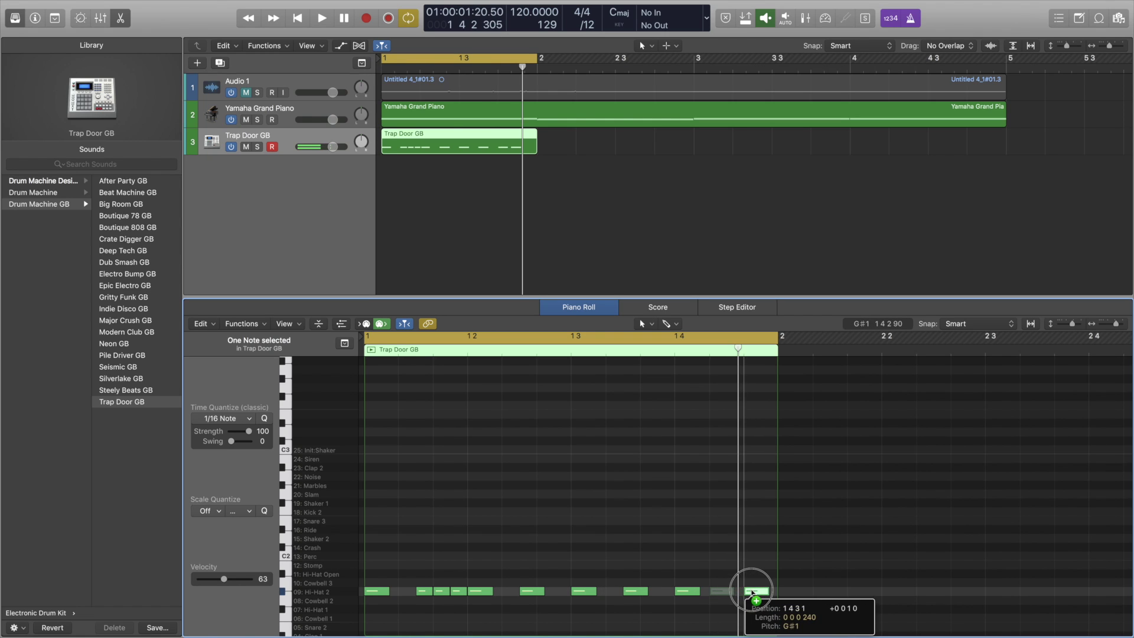
key("space")
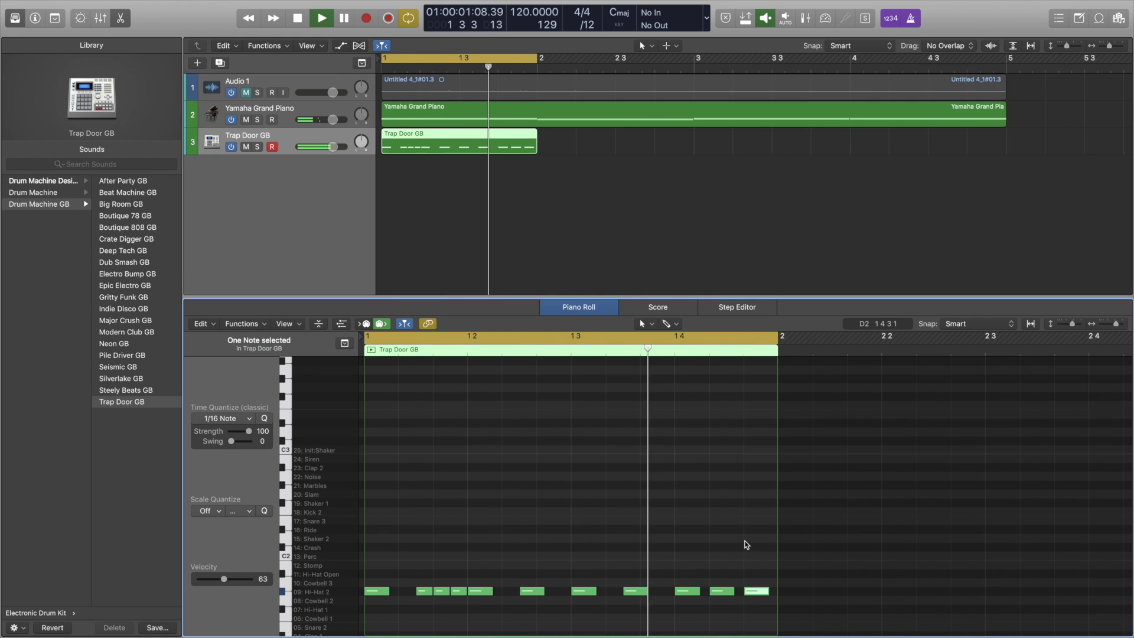
key("space")
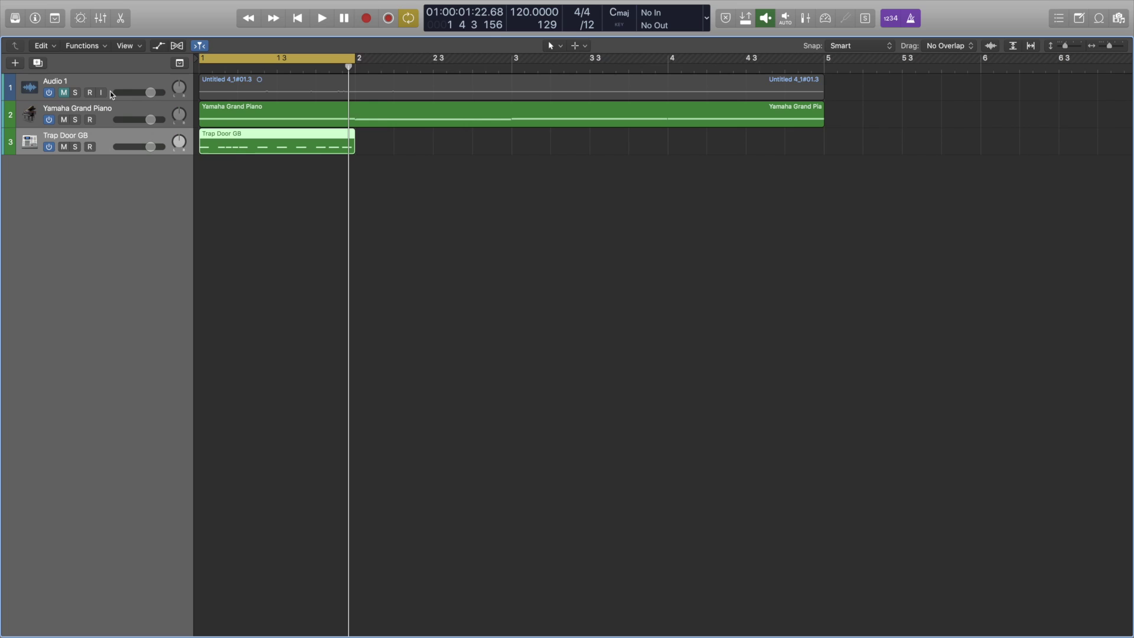
- Select the Audio 1, Yamaha Grand Piano and Trap Door GB tracks together
left_click(109, 85, "shift")
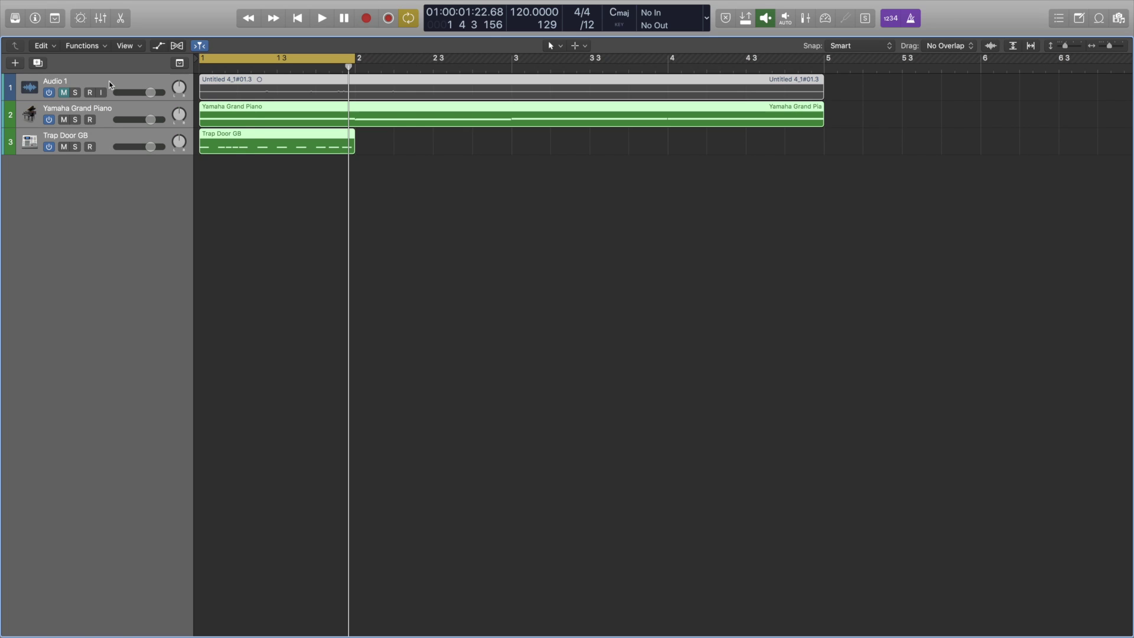
- Turn the three selected tracks into a Summing Stack, Sum 4, and show the mixer
right_click(109, 85)
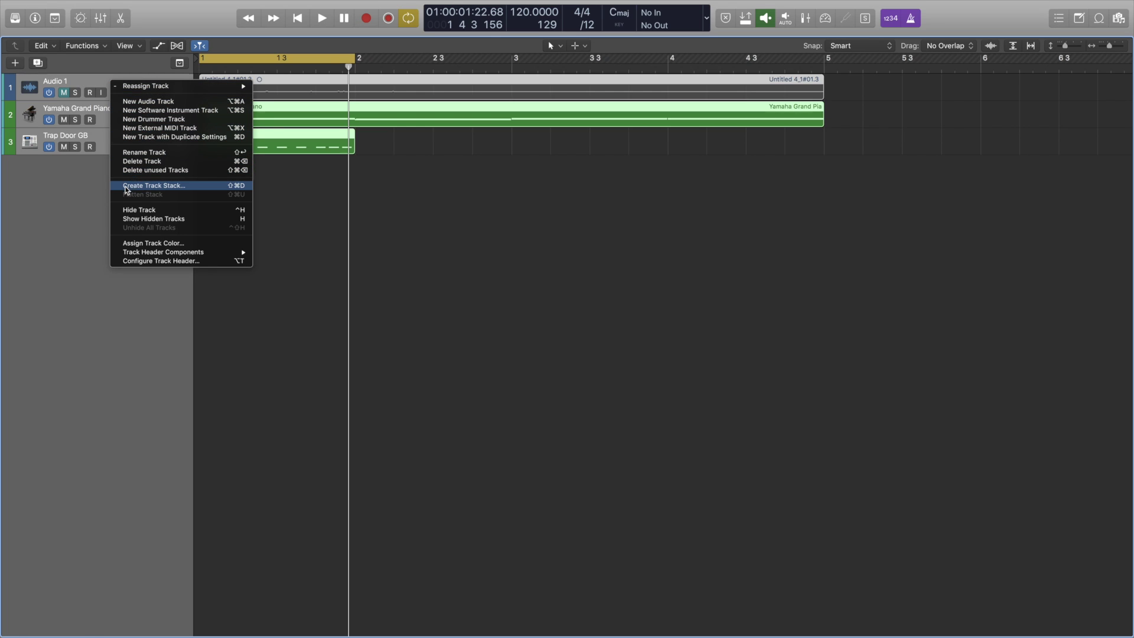
left_click(208, 185)
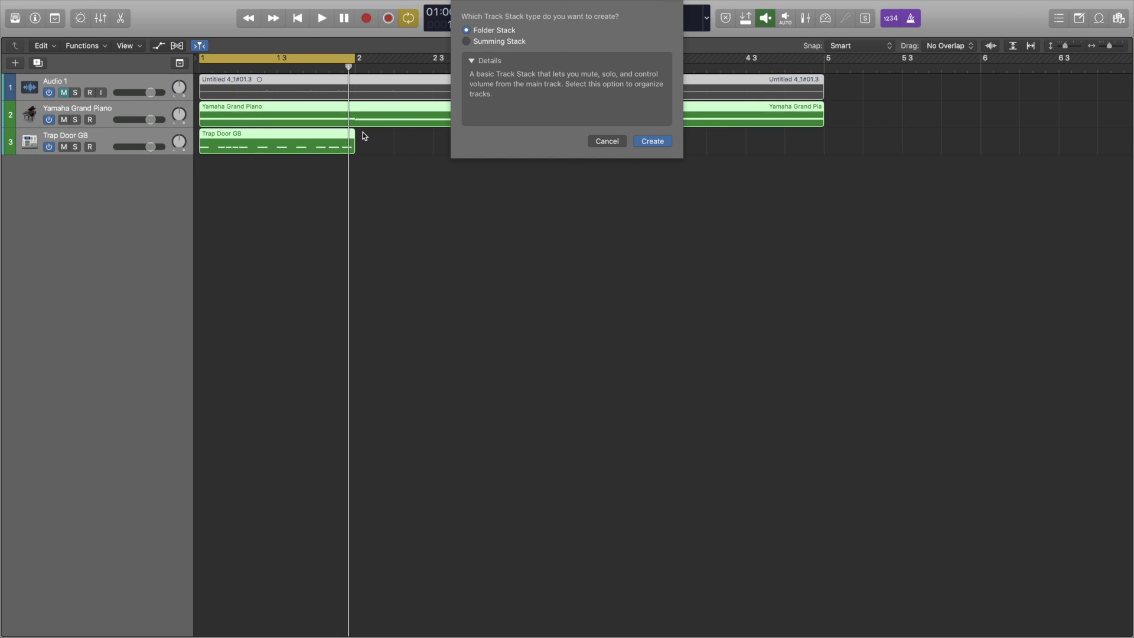
left_click(651, 142)
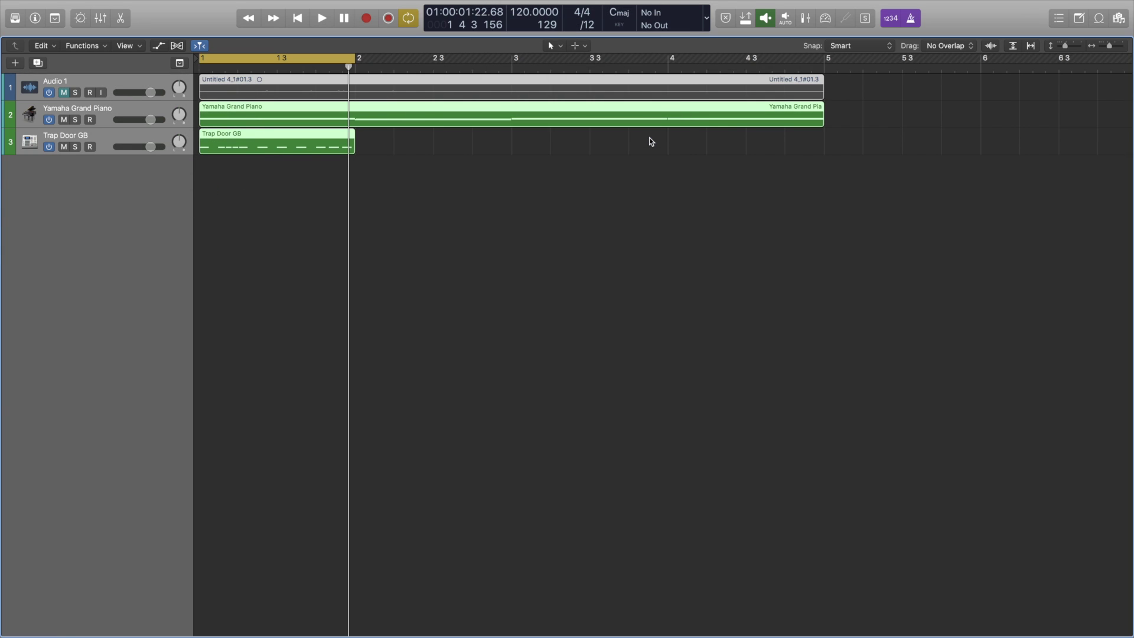
key("x")
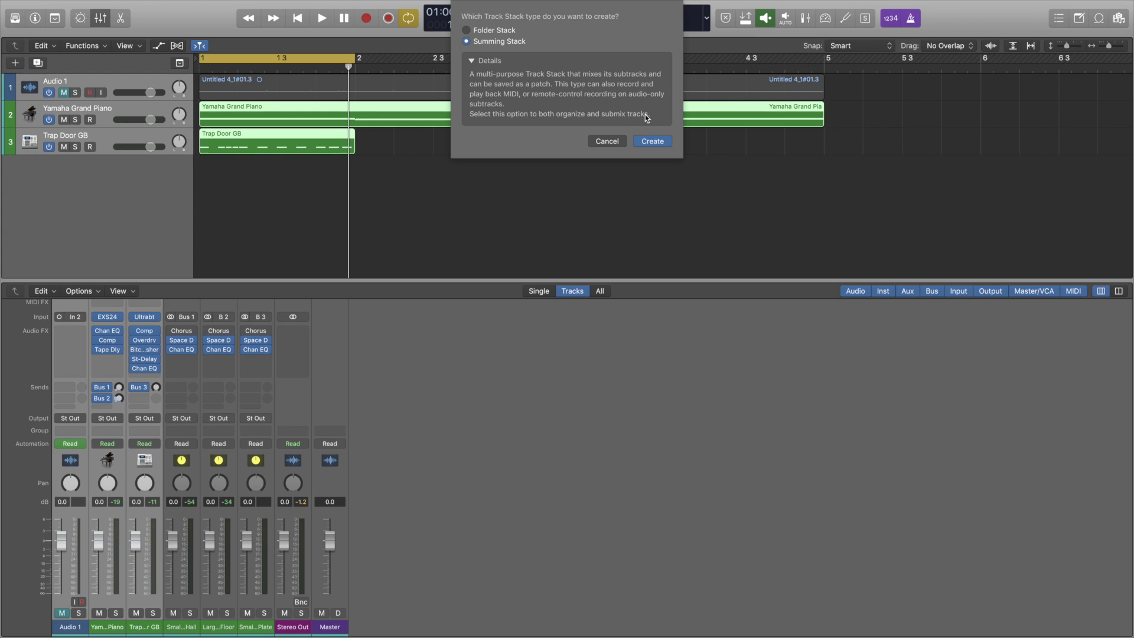
left_click(655, 140)
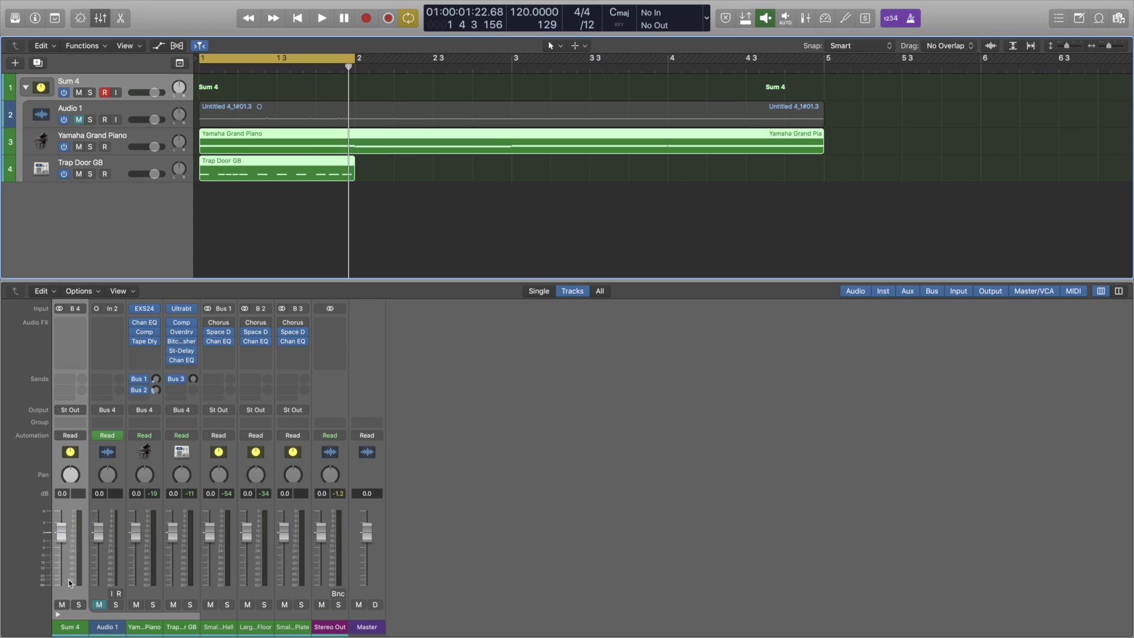
left_click(56, 616)
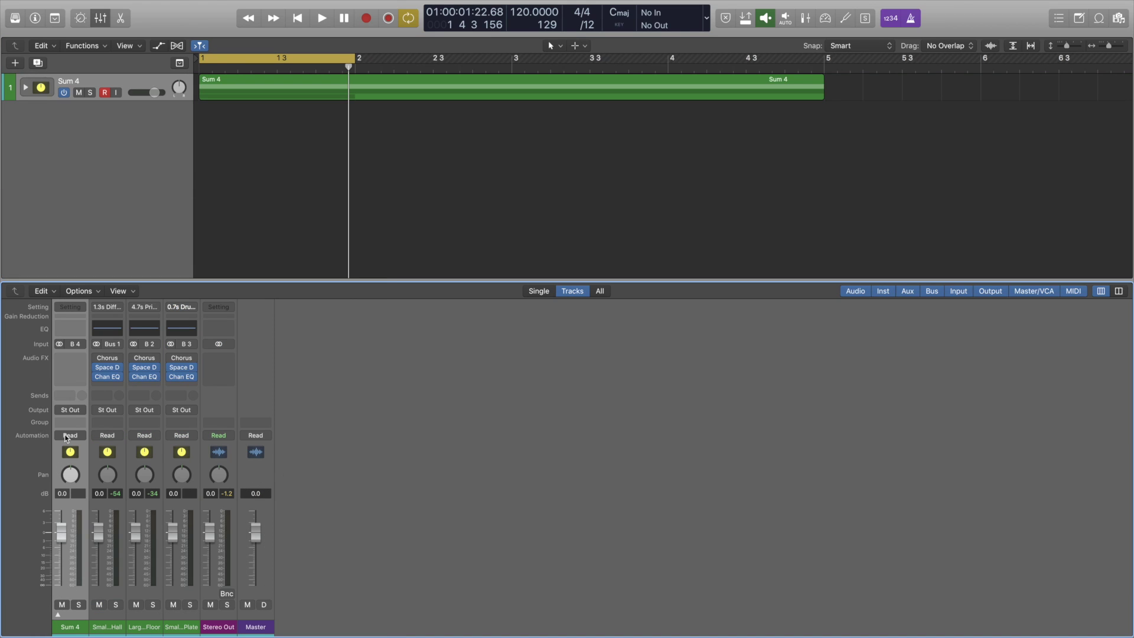
left_click(71, 356)
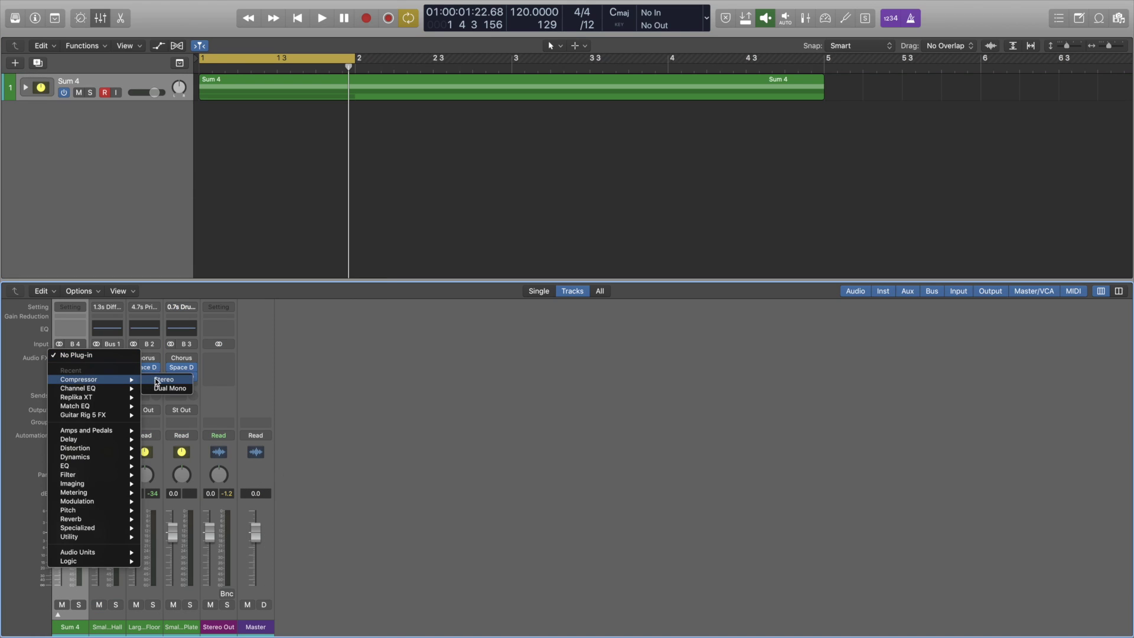
- Insert a stereo Compressor on Sum 4, close its window, and expand the stack
left_click(159, 379)
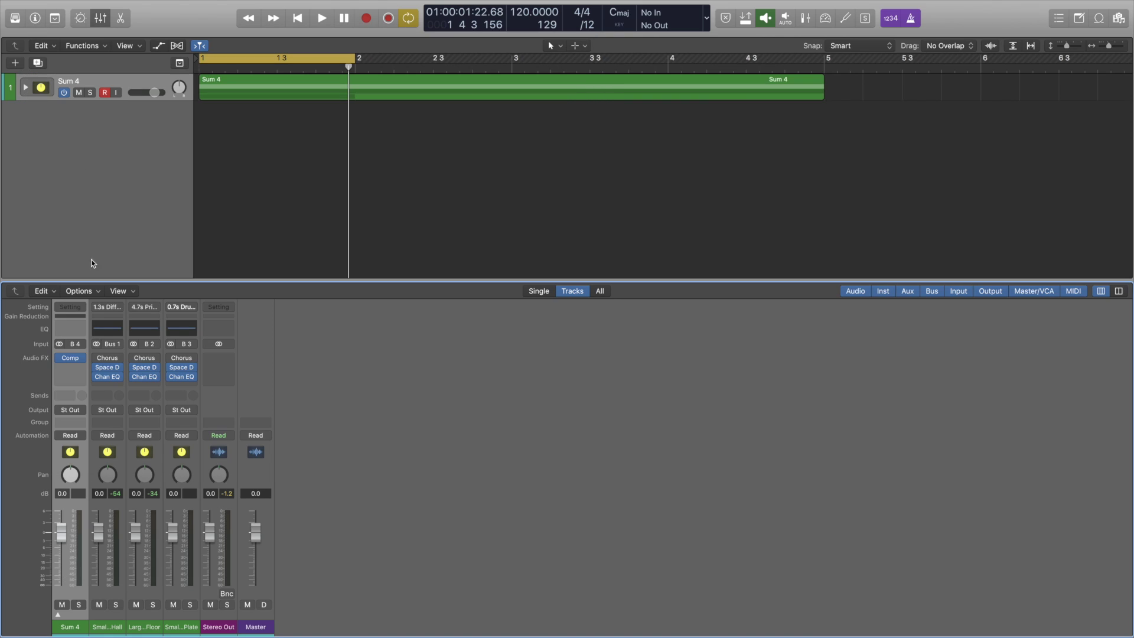
left_click(36, 36)
left_click(57, 616)
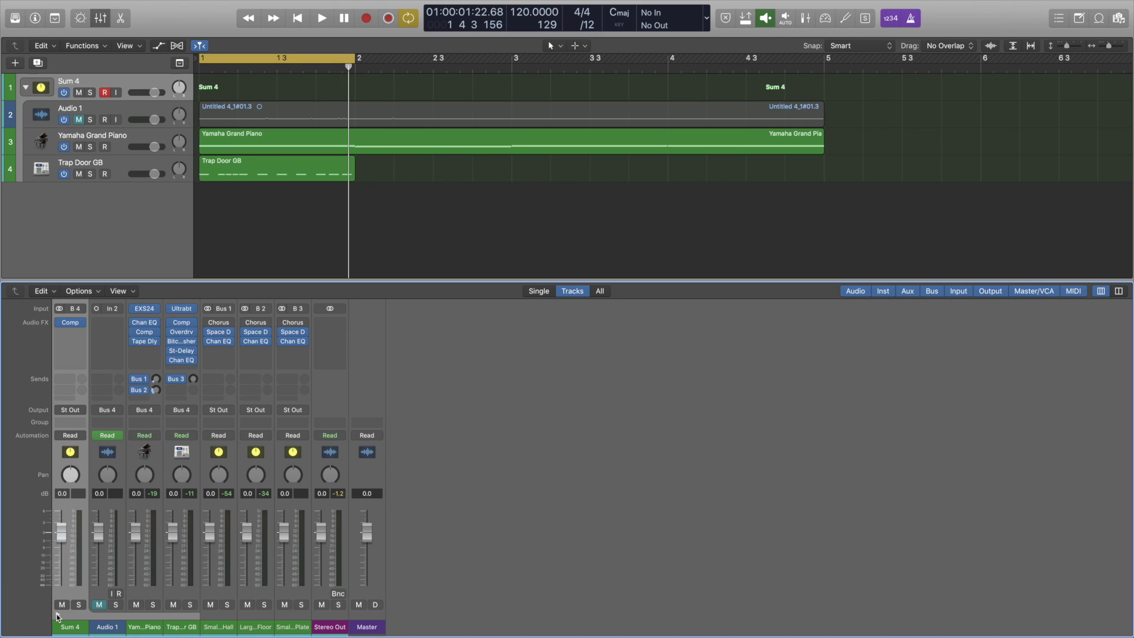